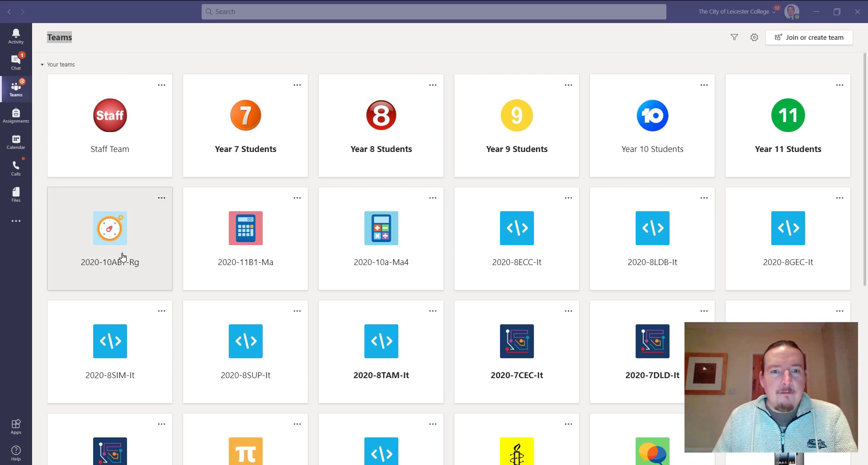
Step: Open the Insights page in the General channel of the 2020-11B1-Ma team
click(281, 256)
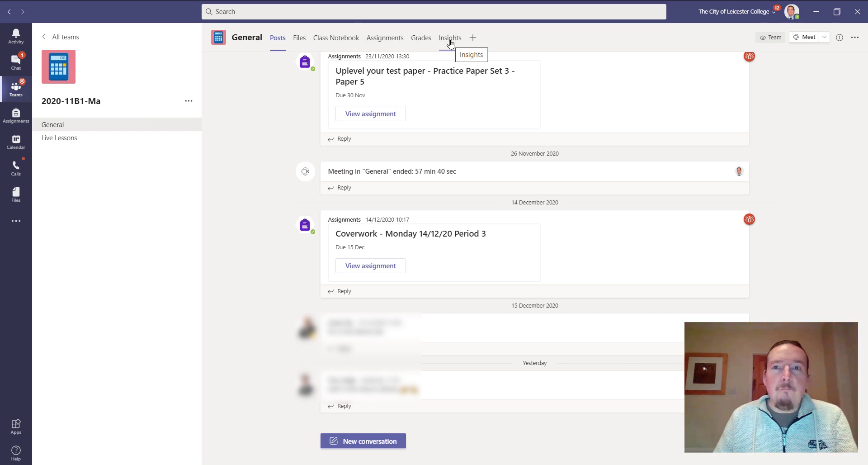
click(473, 39)
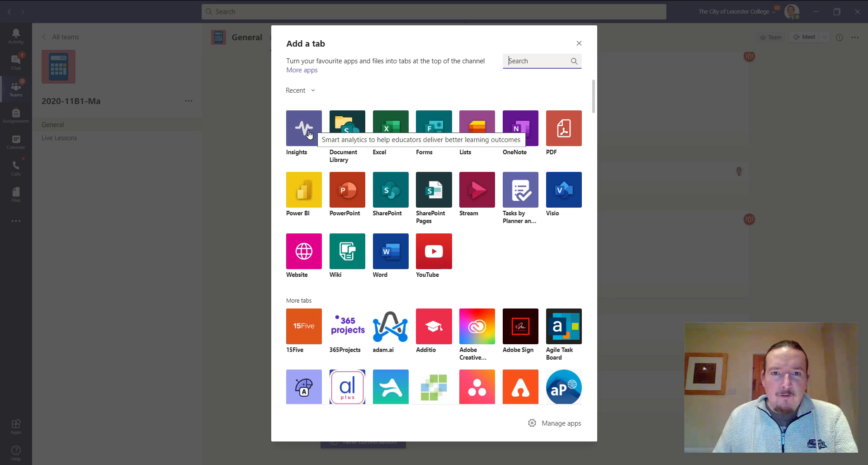
click(577, 43)
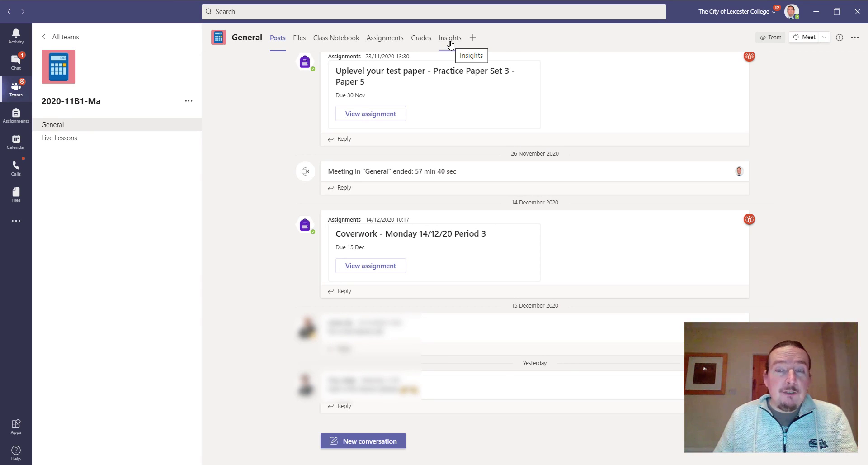
click(450, 41)
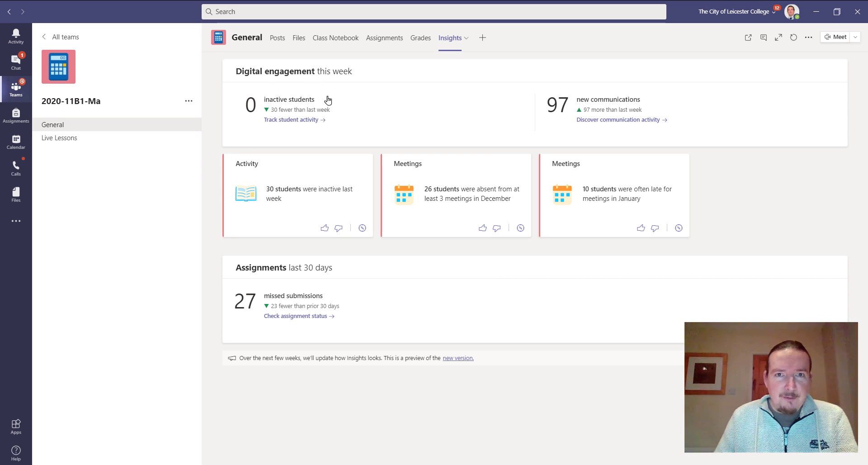
Step: Open the student activity details and examine this week's digital activity timeline for every student in the class
click(288, 121)
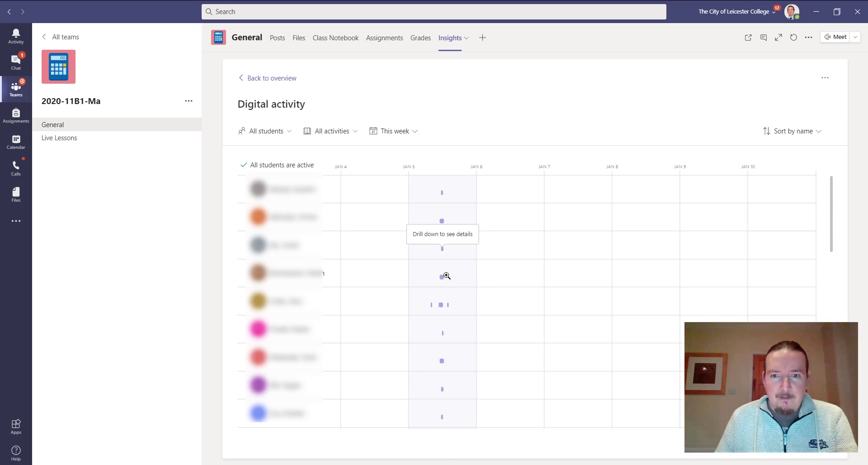
scroll(447, 275, down, 1)
scroll(446, 276, down, 10)
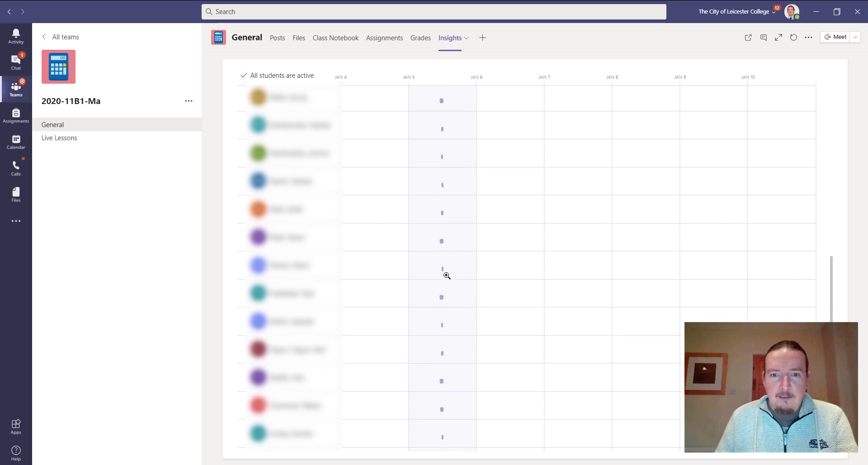
scroll(447, 275, down, 3)
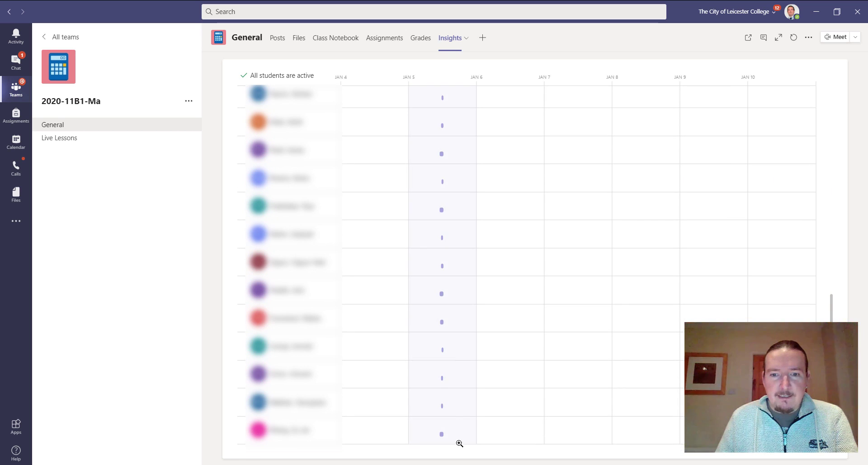
scroll(461, 316, up, 4)
scroll(463, 315, up, 10)
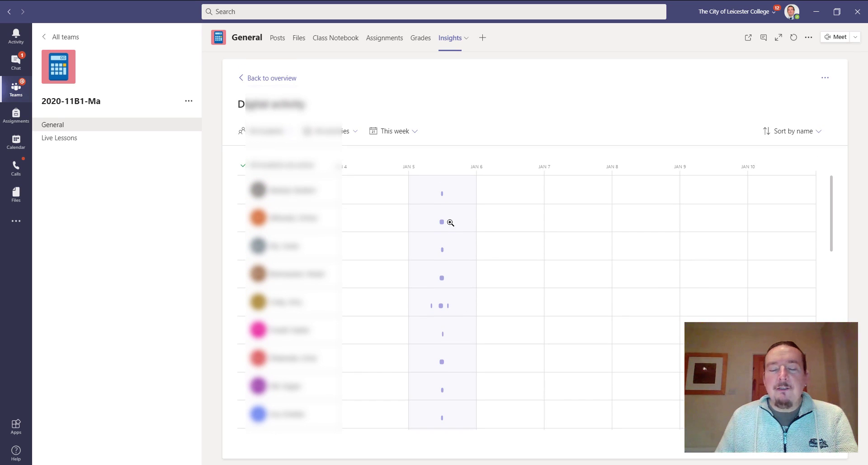
scroll(449, 319, down, 4)
scroll(449, 318, down, 15)
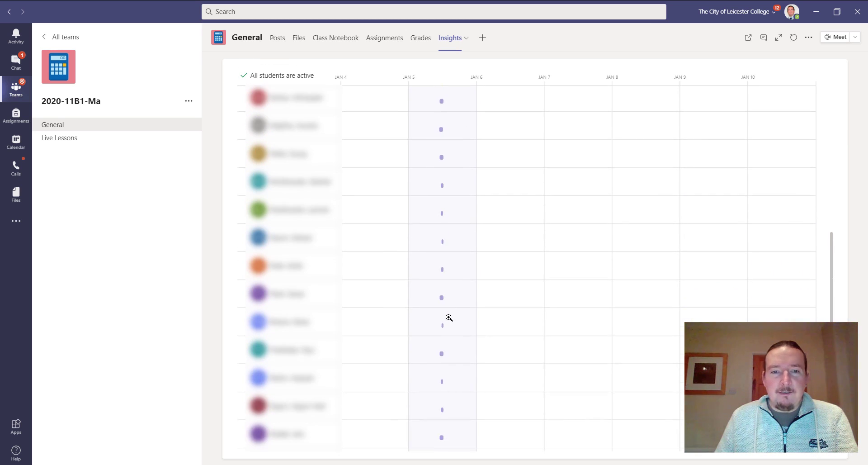
scroll(449, 318, up, 15)
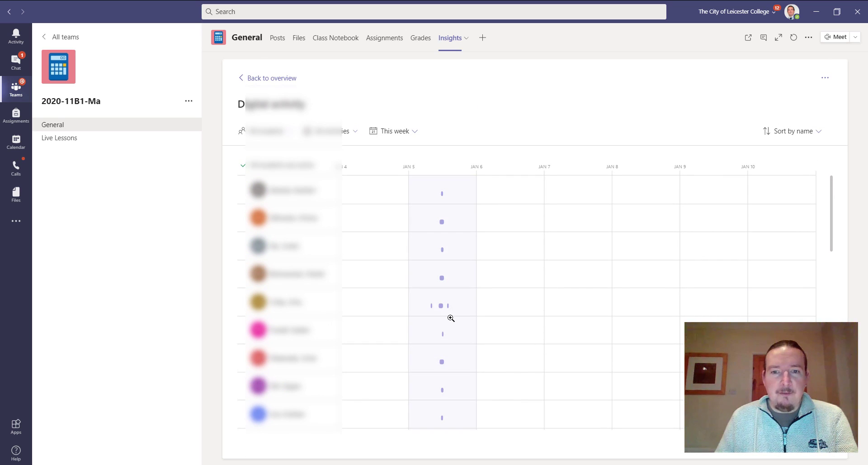
scroll(449, 352, down, 5)
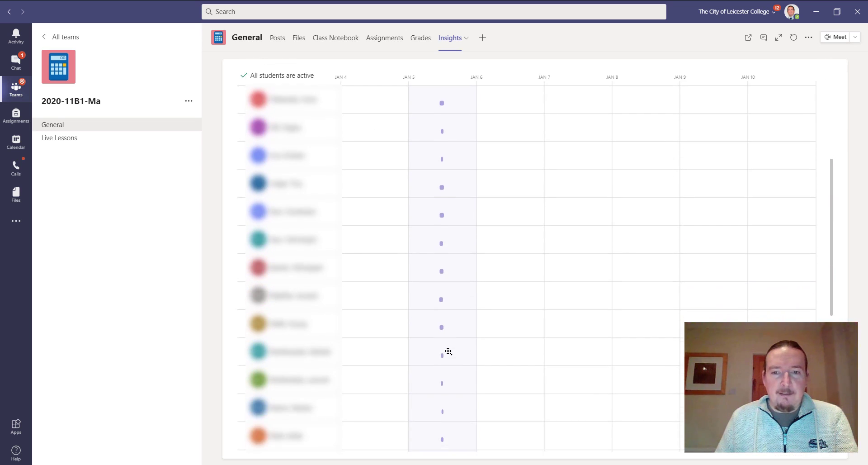
scroll(449, 352, down, 6)
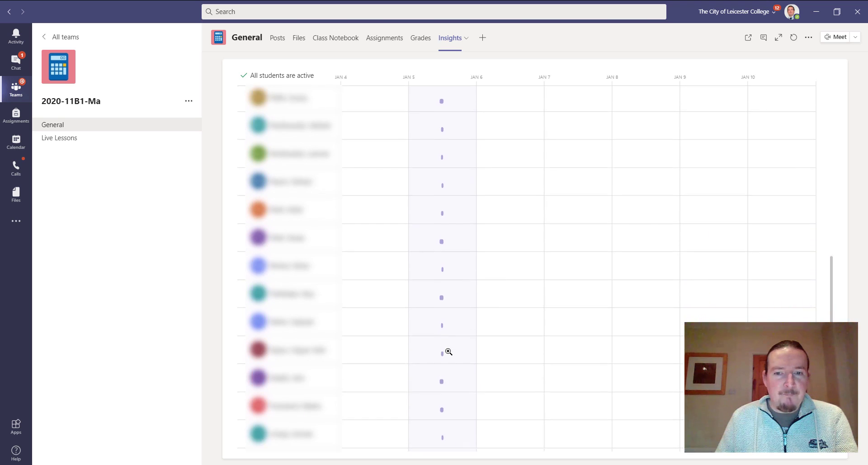
scroll(448, 350, up, 10)
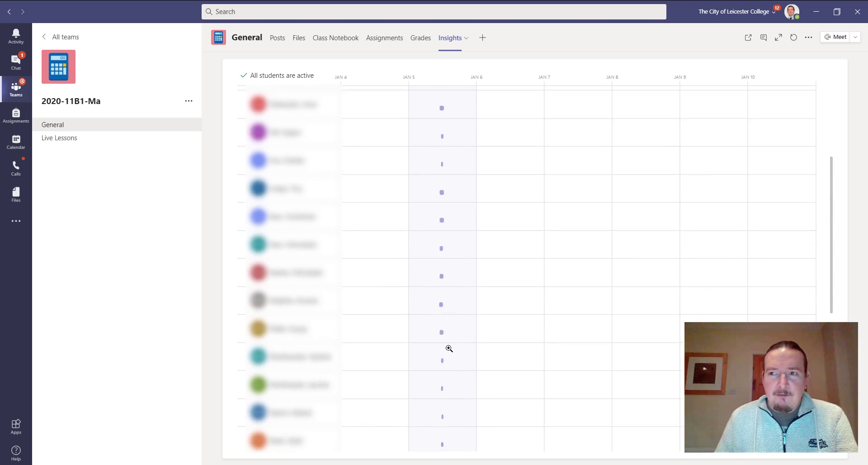
scroll(448, 344, up, 3)
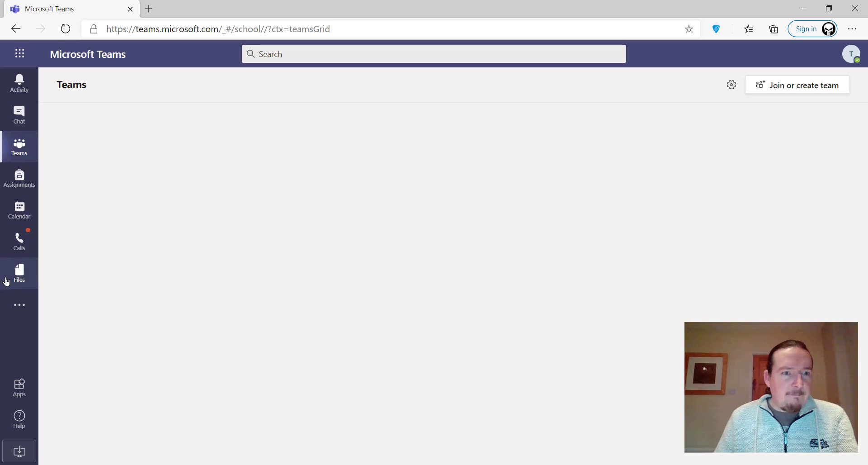
Step: Open the Insights app and examine the daily active users on each date of the last 7 days
click(13, 305)
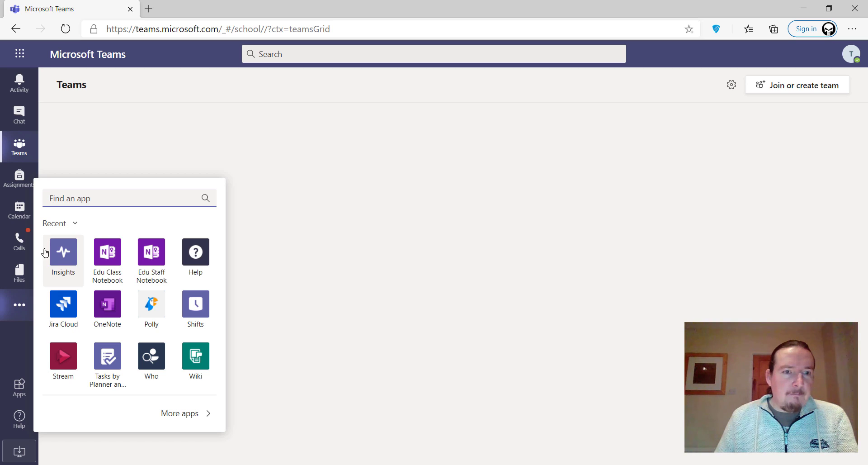
click(59, 259)
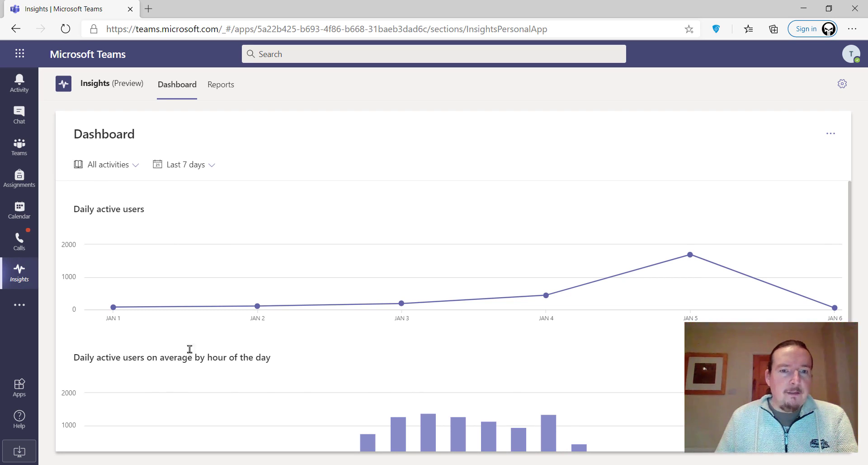
mouse_move(114, 309)
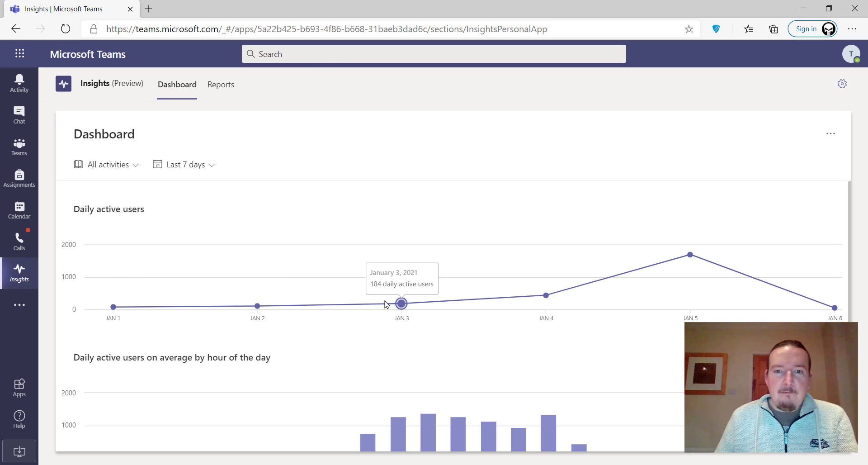
mouse_move(548, 299)
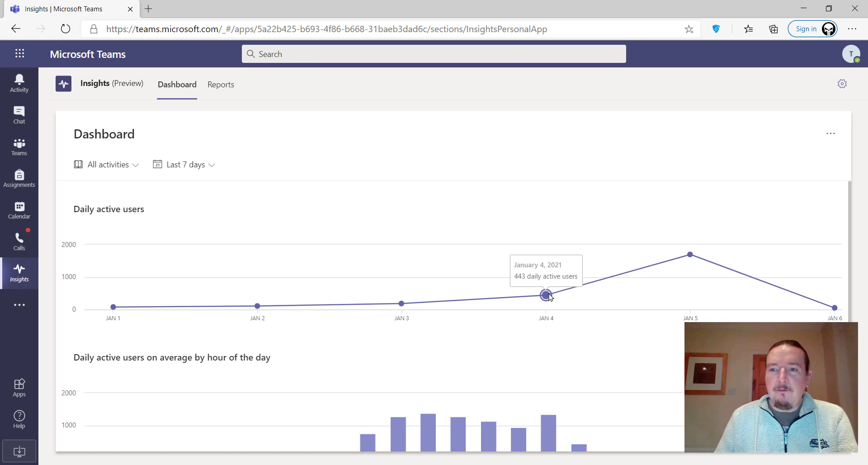
mouse_move(691, 258)
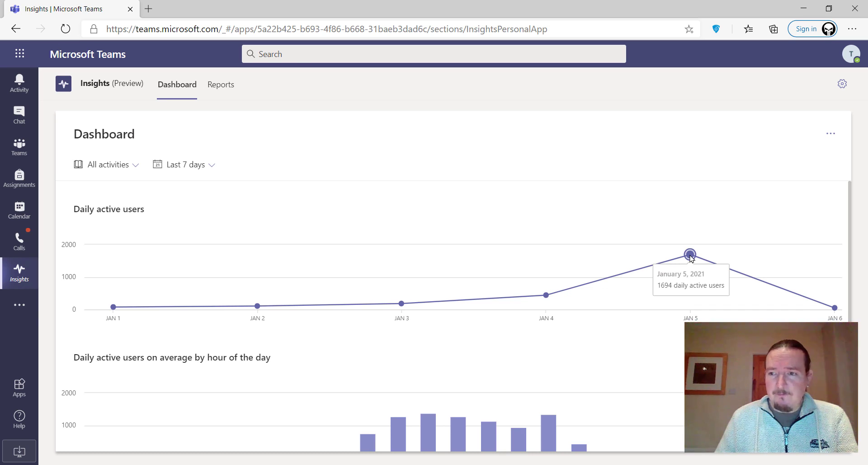
mouse_move(834, 309)
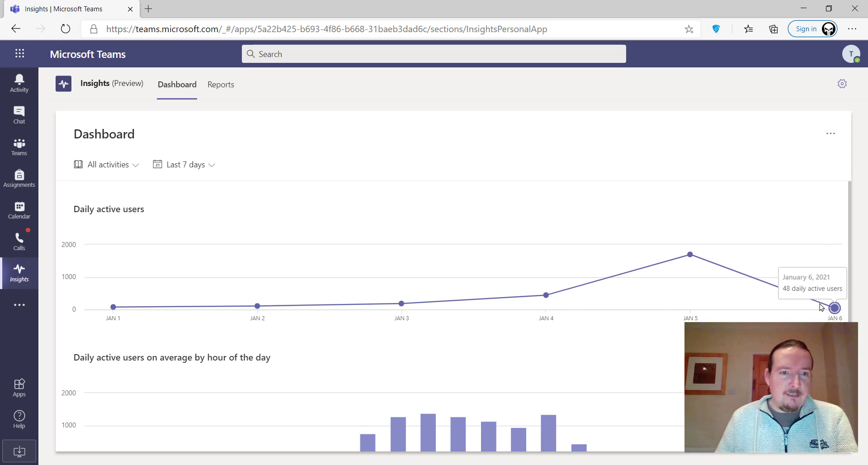
Step: Examine the dashboard chart of average daily active users by hour of the day
scroll(572, 302, down, 1)
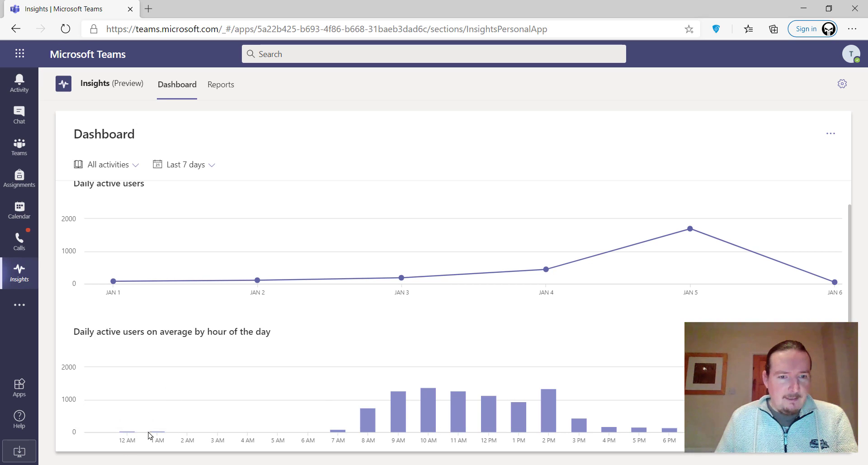
mouse_move(155, 433)
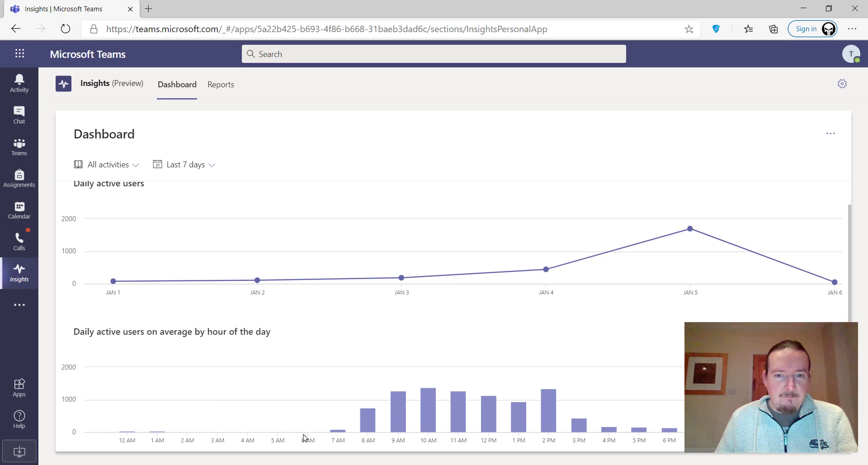
mouse_move(339, 435)
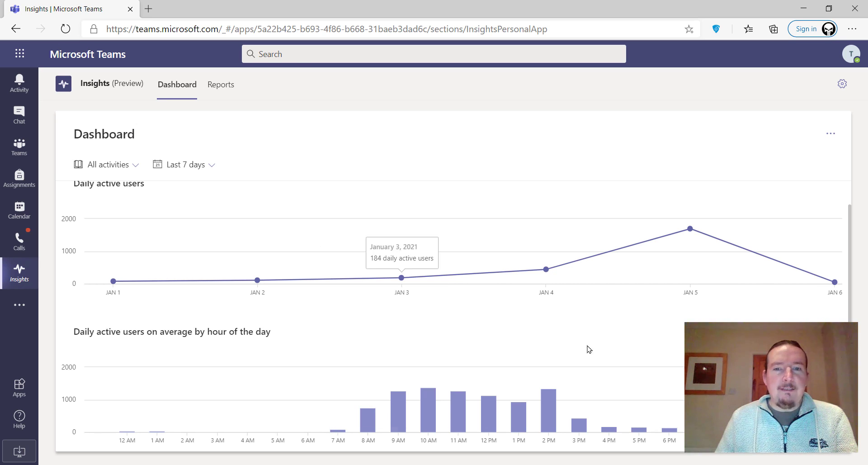
scroll(421, 290, up, 1)
scroll(420, 290, down, 1)
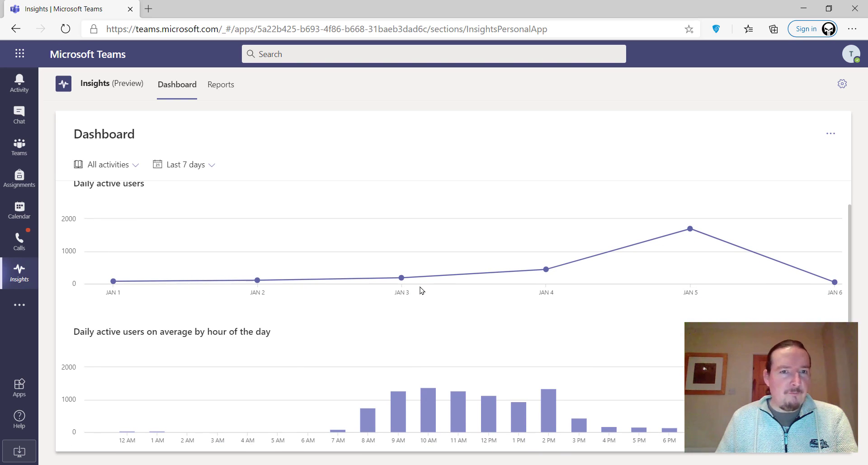
scroll(264, 361, up, 2)
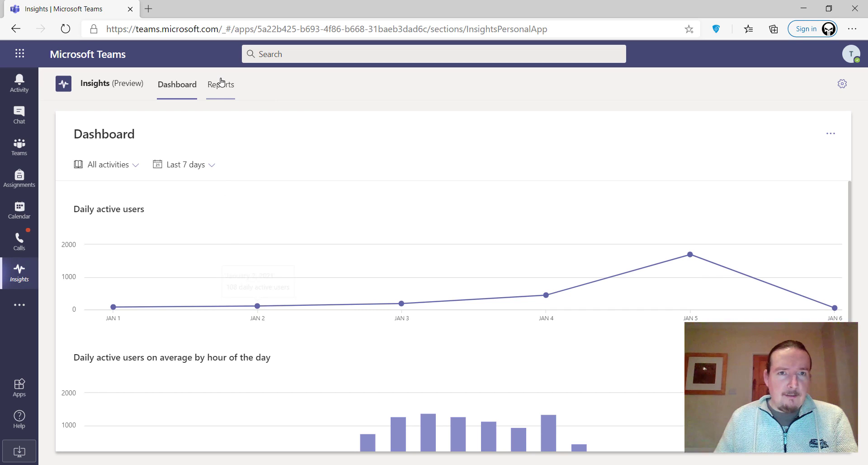
Step: Open the Digital activity report and set its date range to Custom range
click(222, 90)
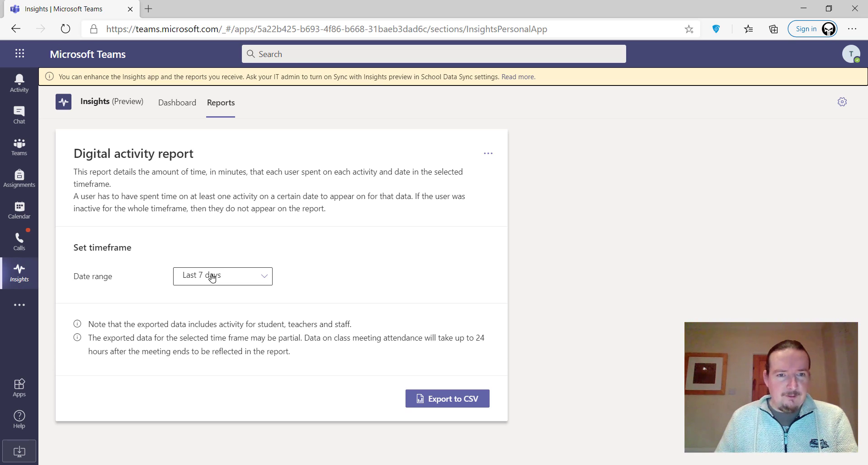
click(212, 277)
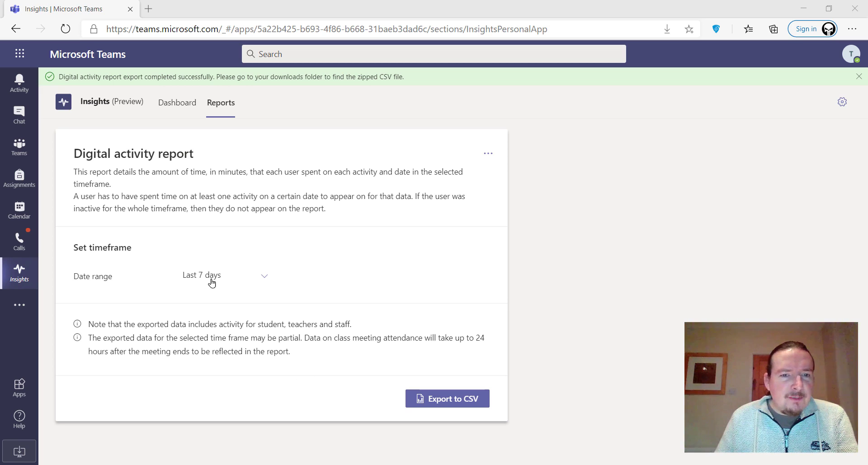
click(215, 282)
click(216, 284)
click(215, 284)
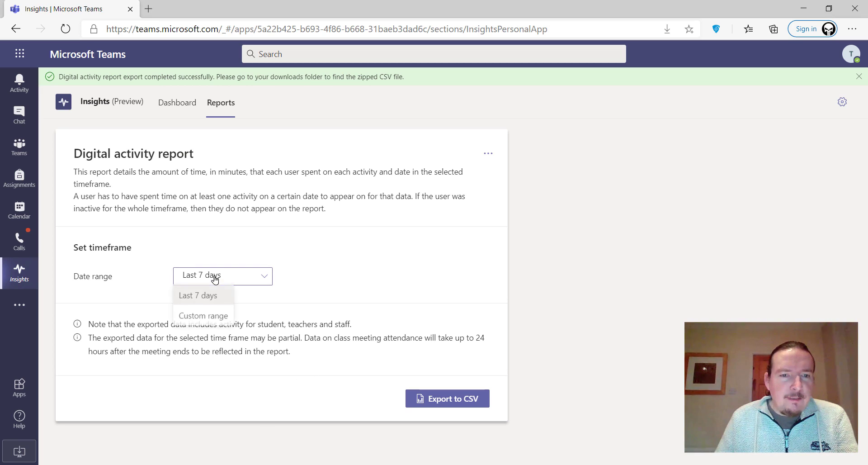
click(214, 312)
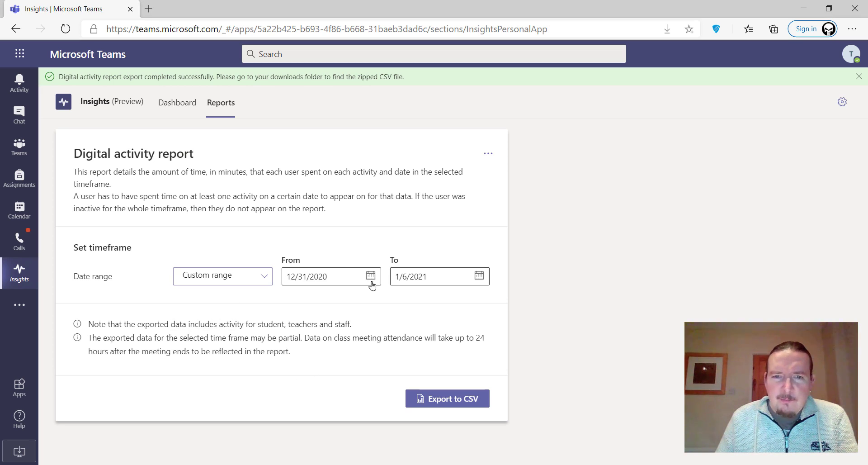
Step: Set the report's timeframe to run from 1/4/2021 to 1/5/2021
click(370, 276)
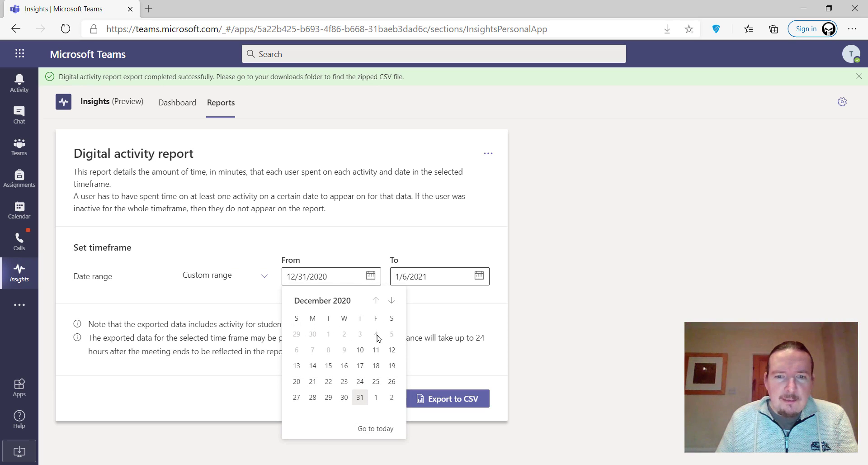
click(391, 301)
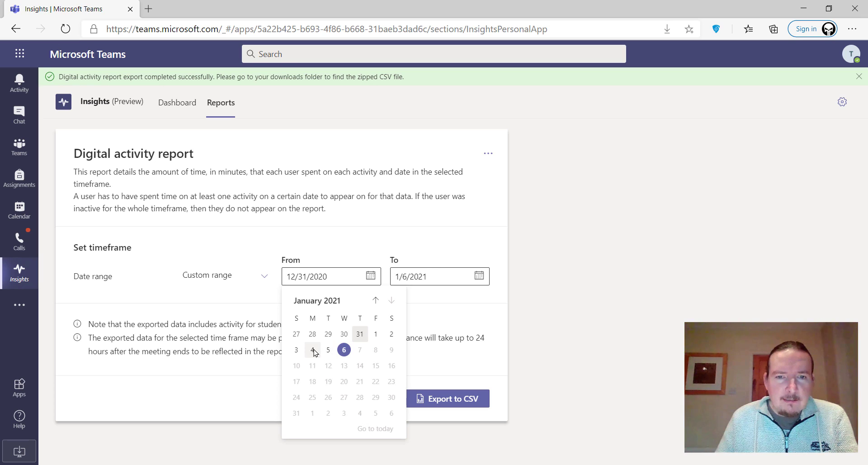
click(313, 349)
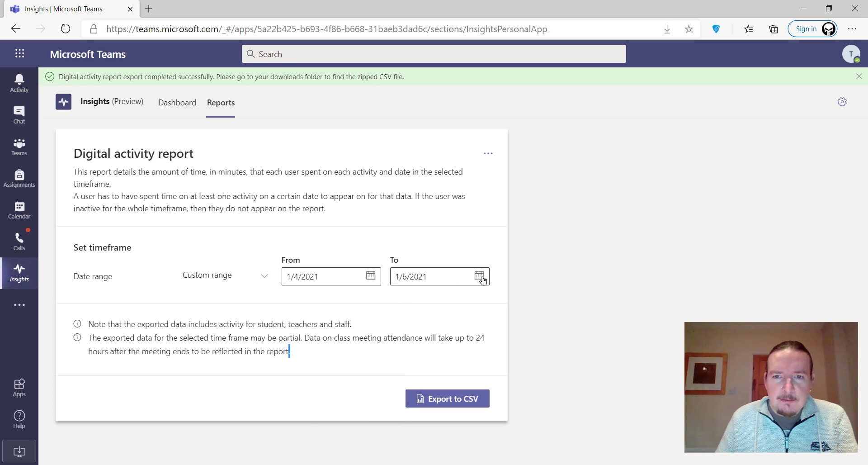
click(479, 277)
click(436, 350)
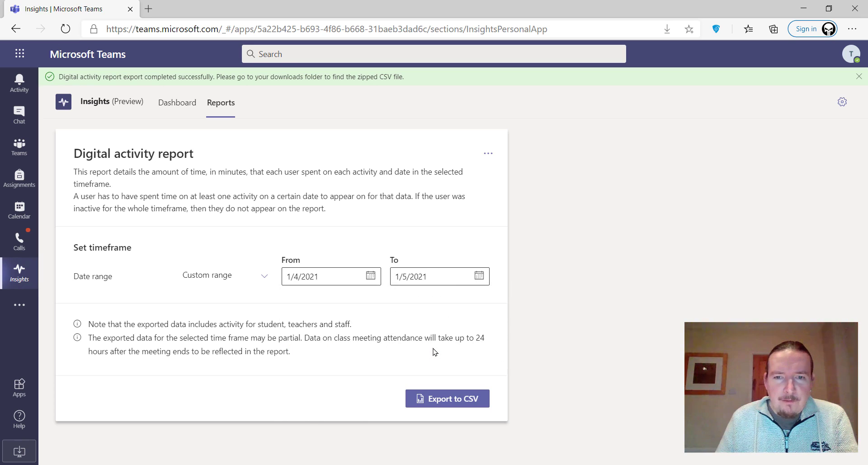
Step: Export the digital activity report to CSV and open the downloaded zip archive
click(457, 400)
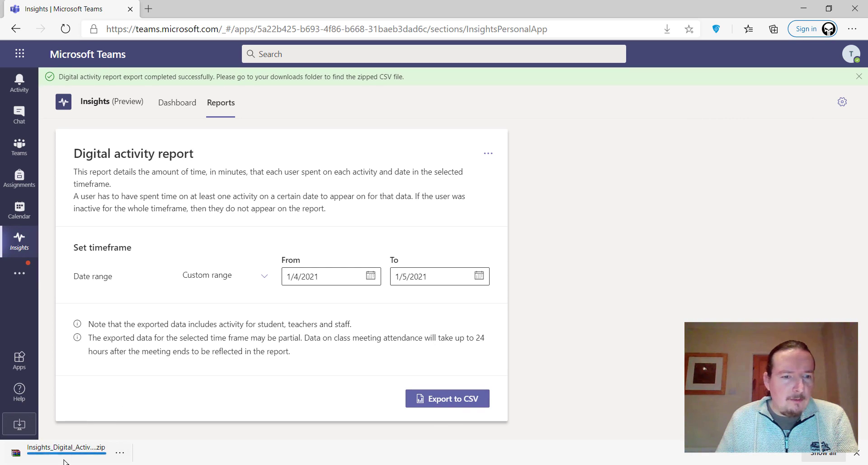
click(71, 454)
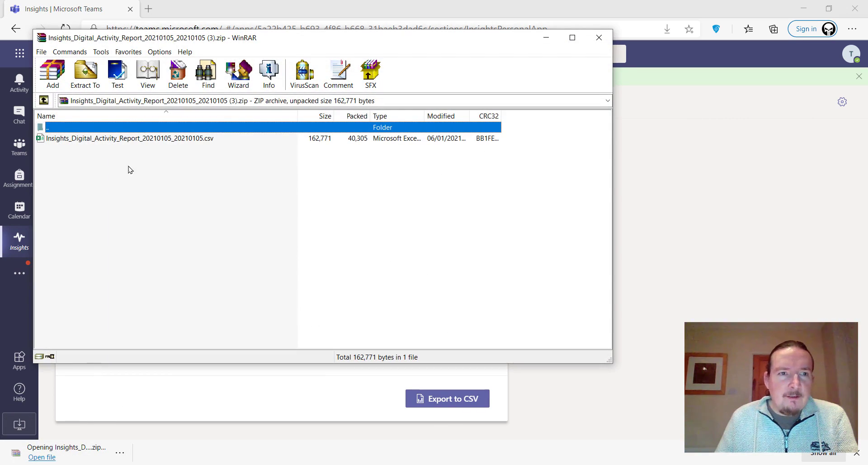
Step: Open the digital activity report CSV from the archive and review its Date, First name, Last name, SIS ID and Email headers
double_click(131, 138)
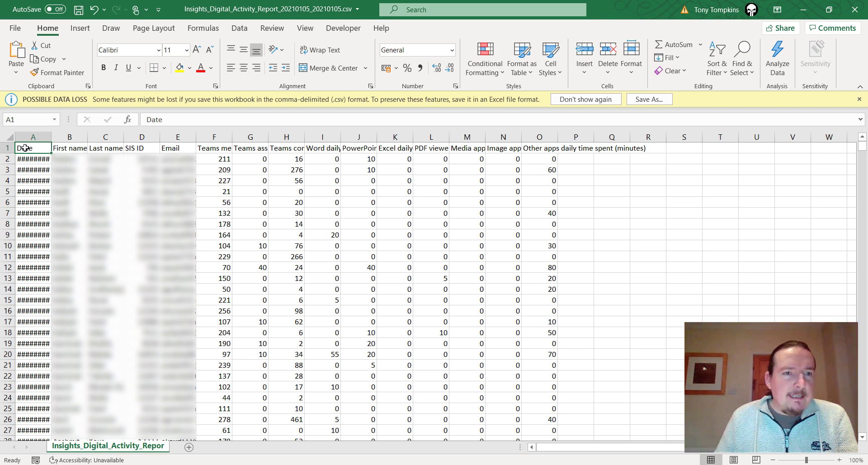
click(66, 146)
click(96, 147)
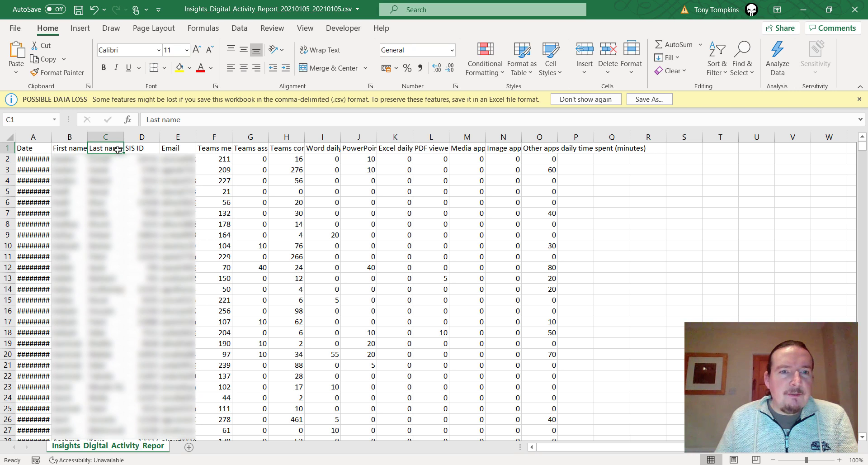
click(133, 147)
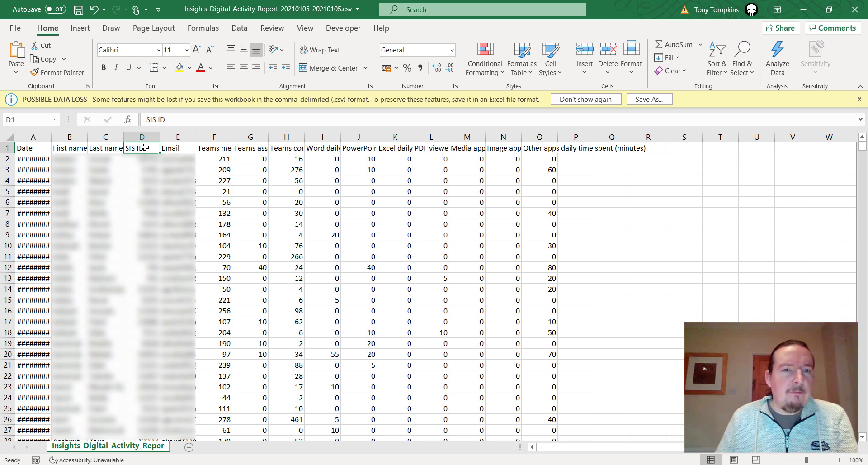
click(175, 148)
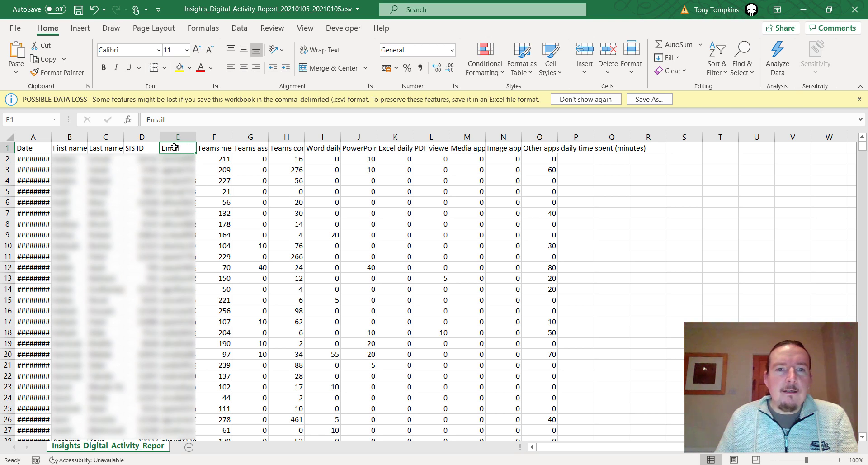
Step: Examine the daily time spent columns in the report, from Teams meetings through Office apps to Other apps
click(216, 145)
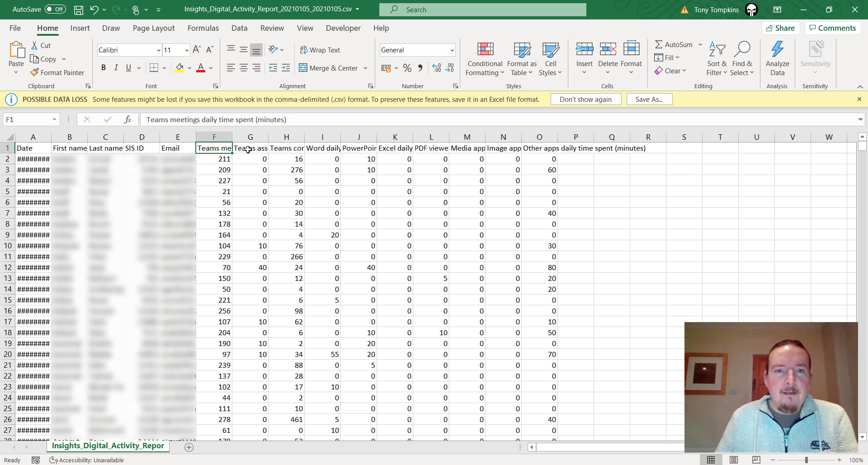
click(248, 149)
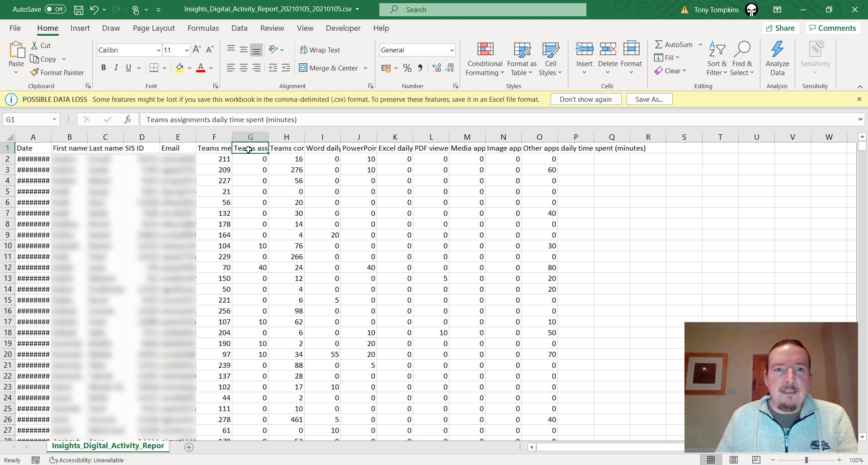
click(296, 150)
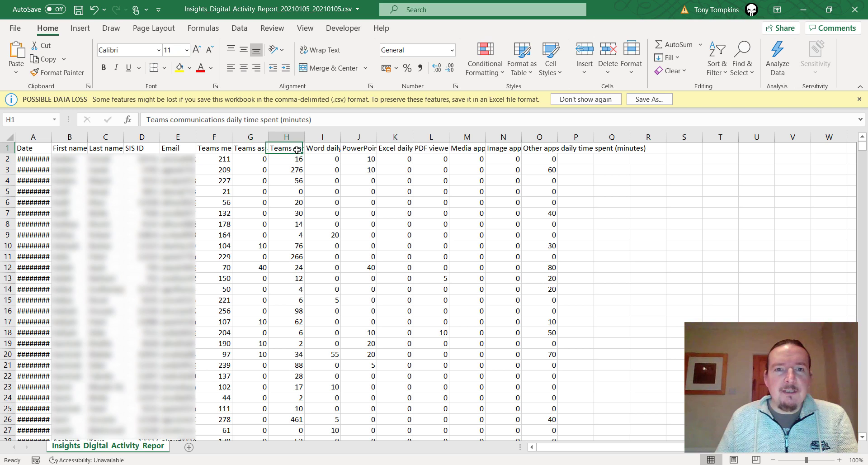
click(329, 148)
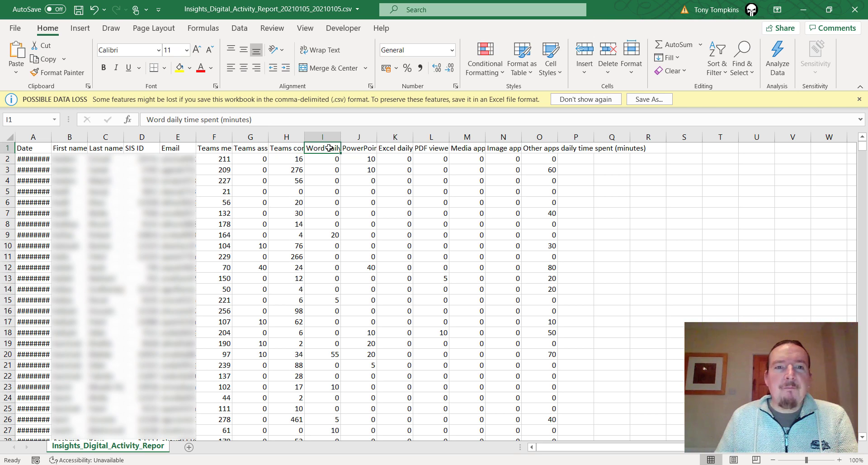
click(359, 148)
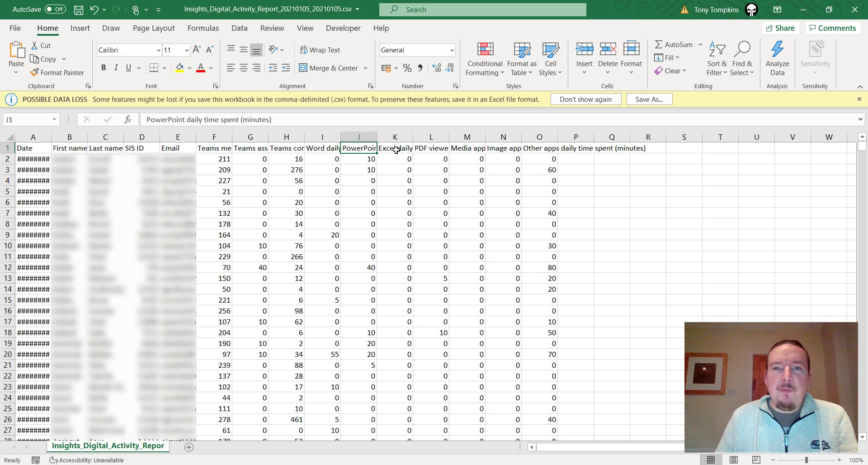
click(401, 148)
double_click(435, 148)
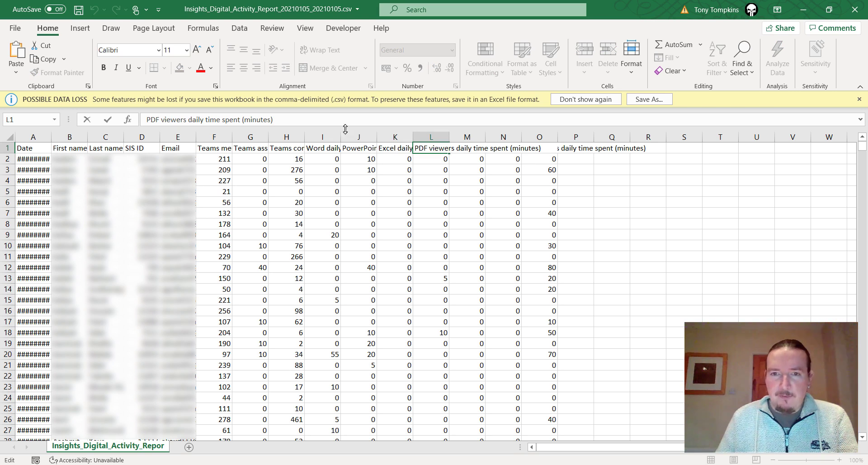
click(388, 148)
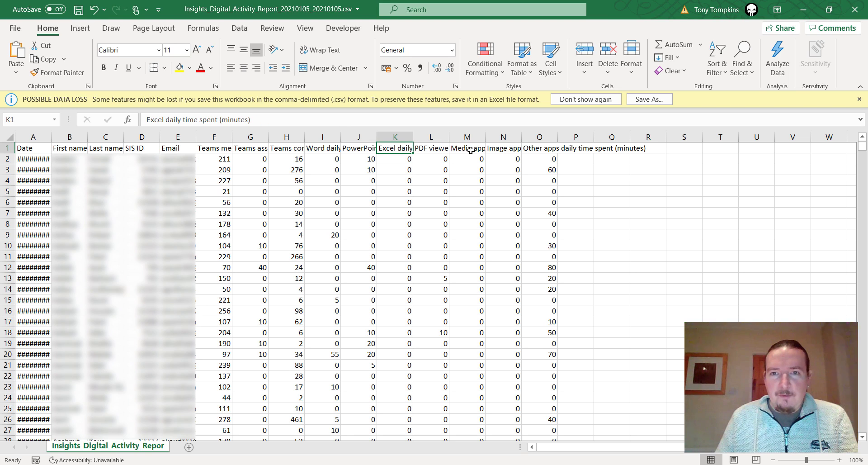
click(472, 150)
key(Right)
key(Right)
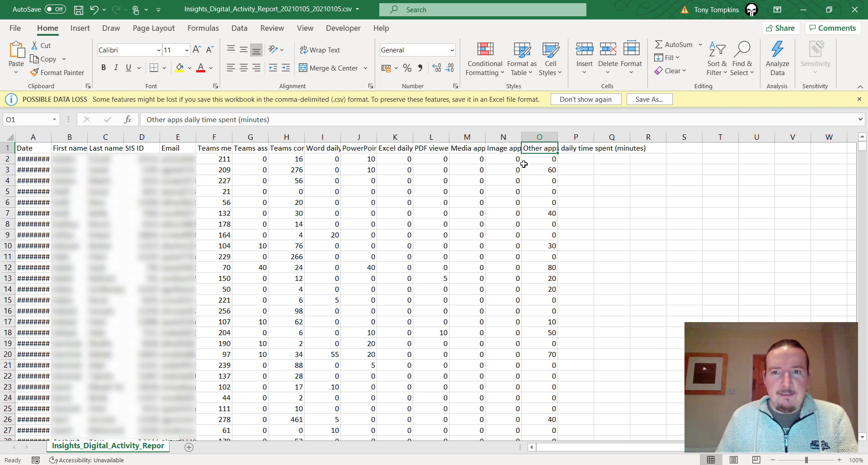
click(219, 136)
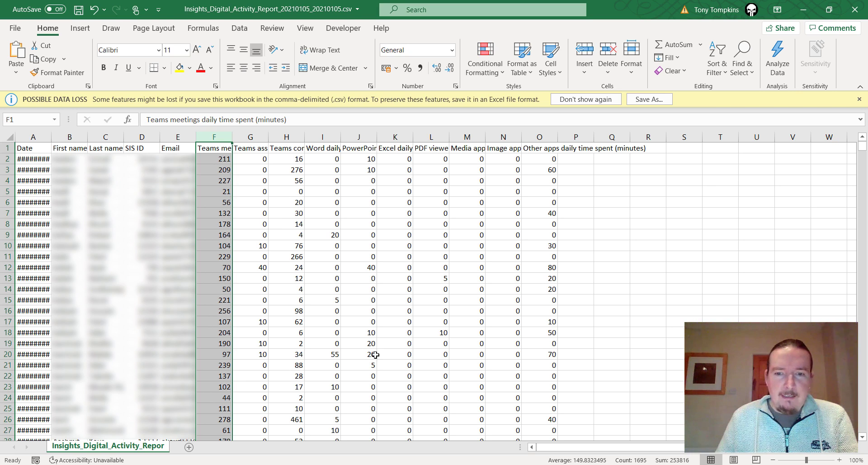
Step: Switch to the Remote learning report Master workbook and read the first instruction on copying the Teams extract data
mouse_move(412, 464)
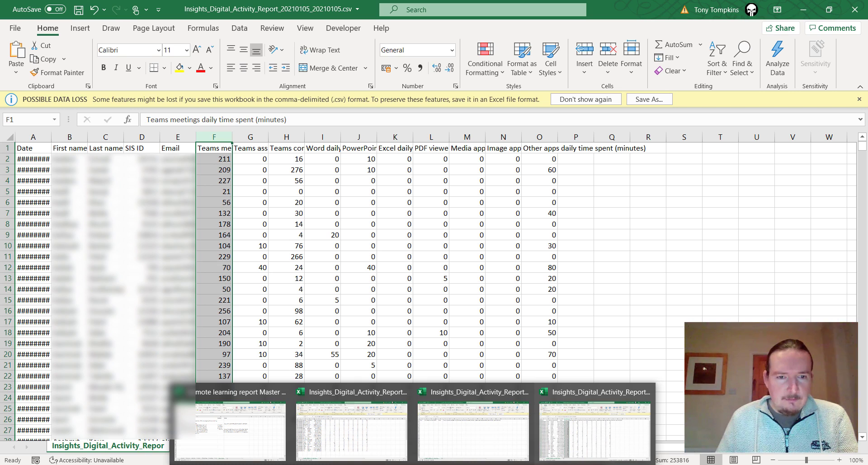
click(257, 410)
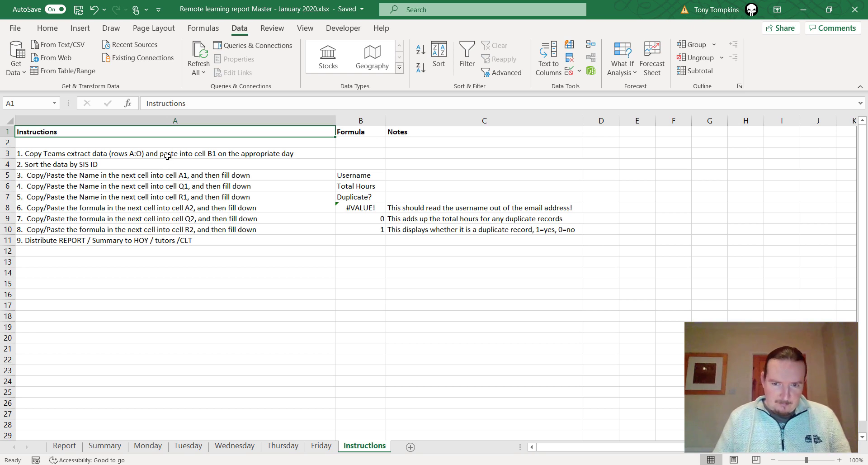
click(168, 154)
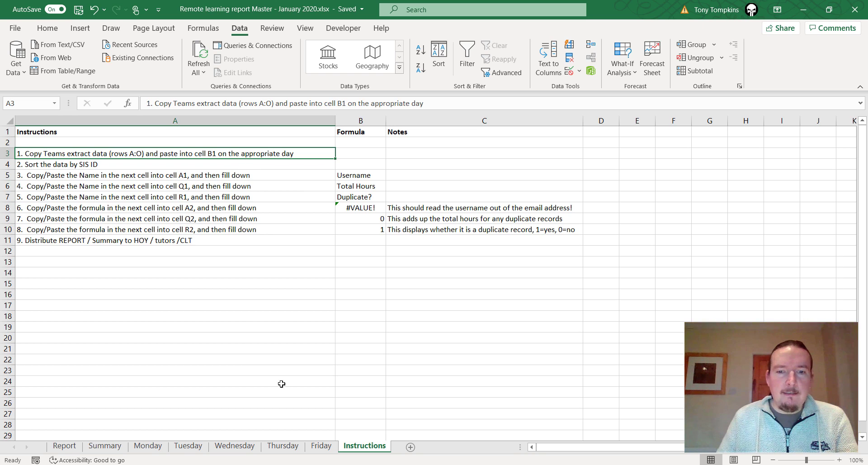
Step: Return to the digital activity report CSV and copy columns A to O
click(445, 446)
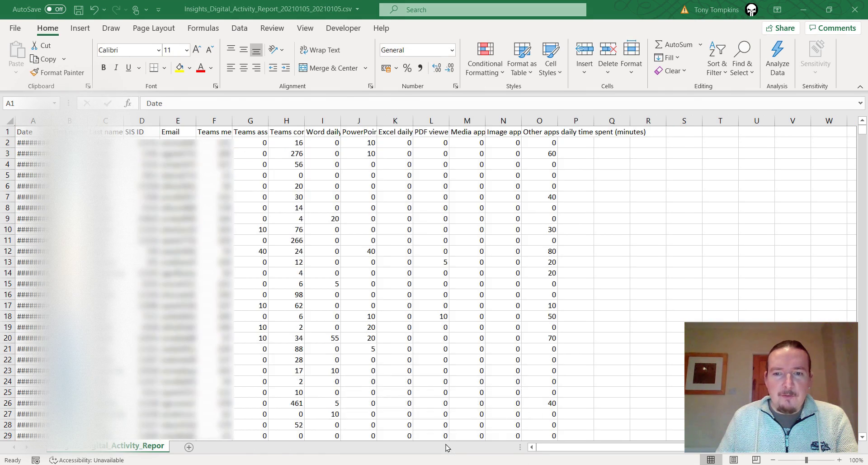
click(274, 344)
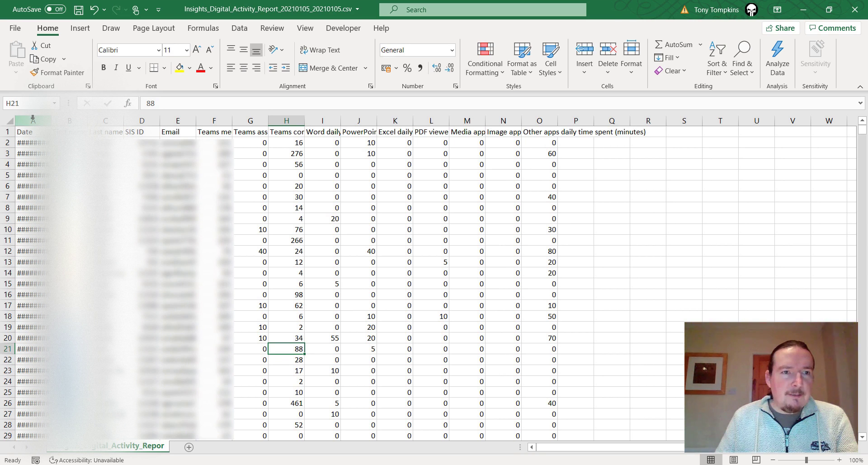
drag(33, 120, 547, 100)
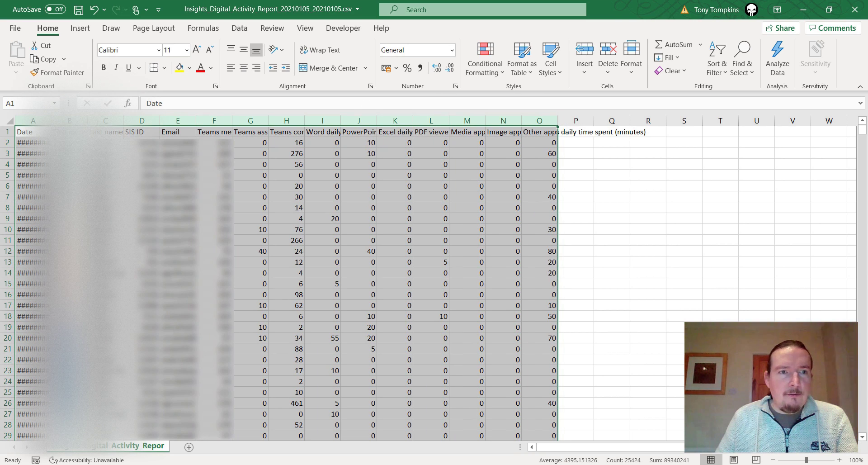
right_click(20, 133)
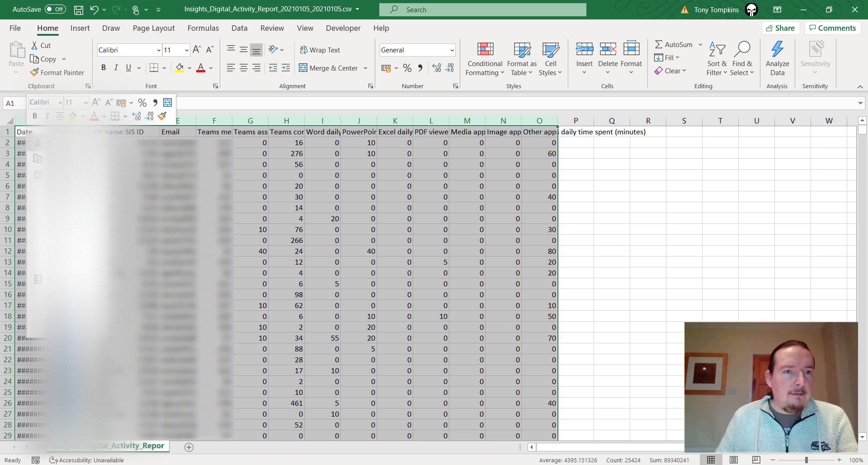
click(50, 159)
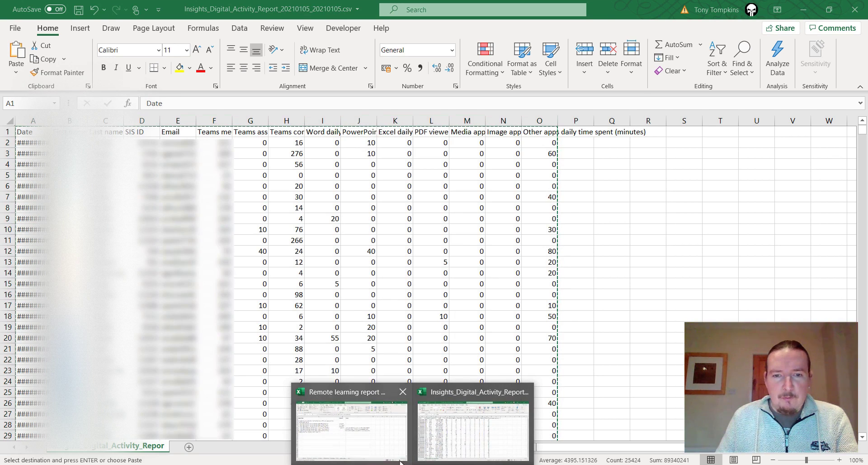
Step: Paste the copied report data into cell B1 of the Tuesday sheet in the Remote learning report Master workbook
click(388, 450)
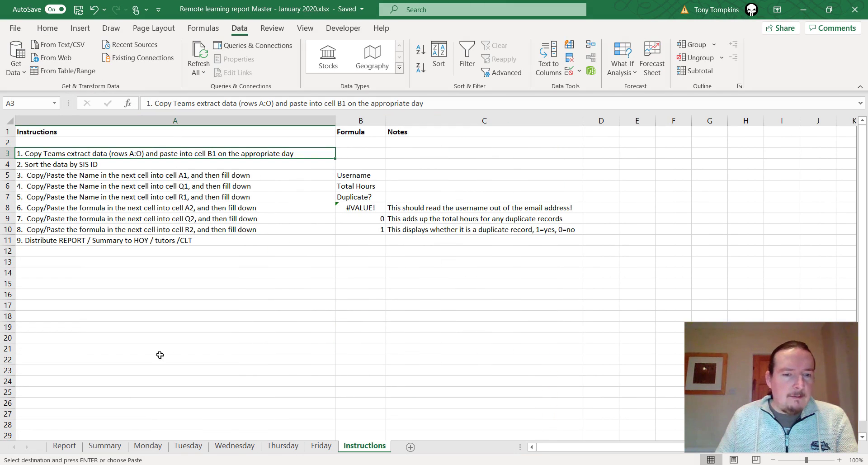
click(188, 445)
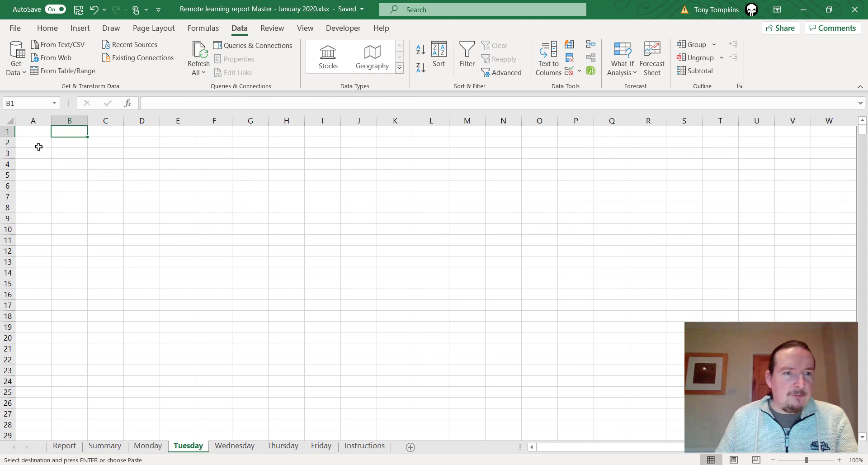
click(41, 131)
right_click(41, 131)
key(Escape)
click(70, 135)
right_click(75, 131)
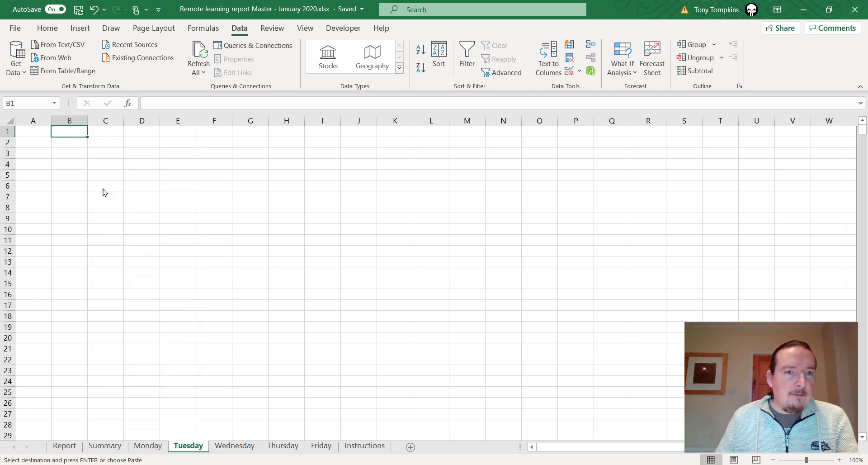
click(103, 190)
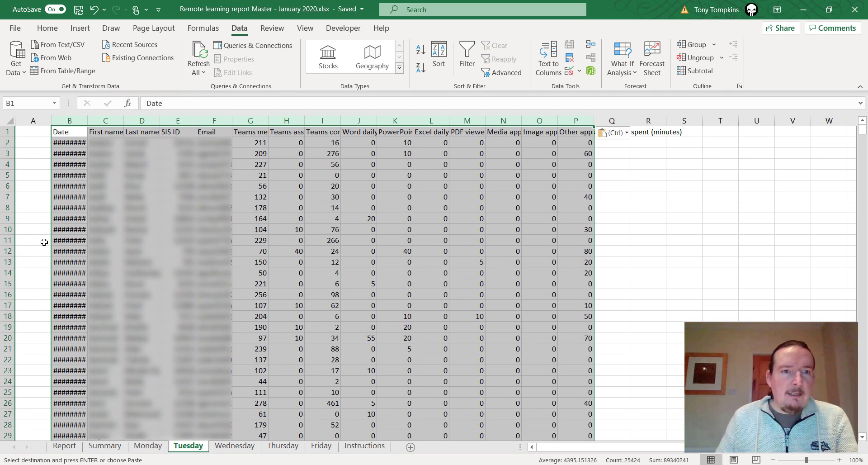
Step: Examine the SIS ID column and the username part of the first e-mail address on the Tuesday sheet
click(40, 174)
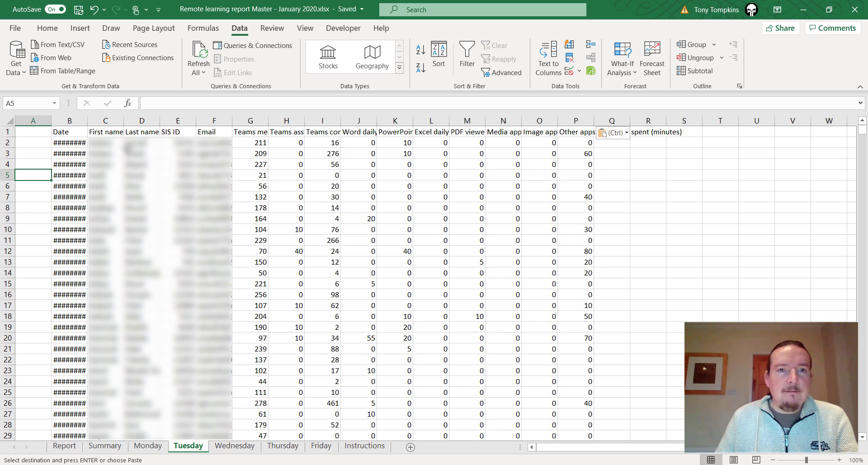
click(176, 121)
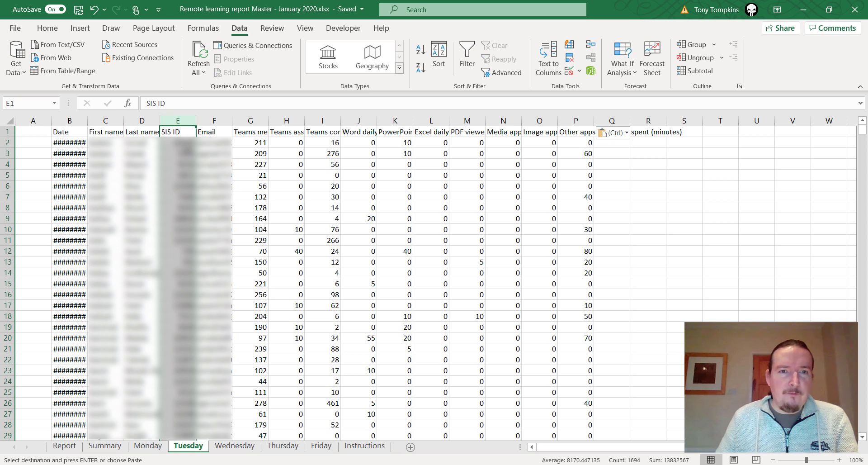
click(217, 123)
key(Down)
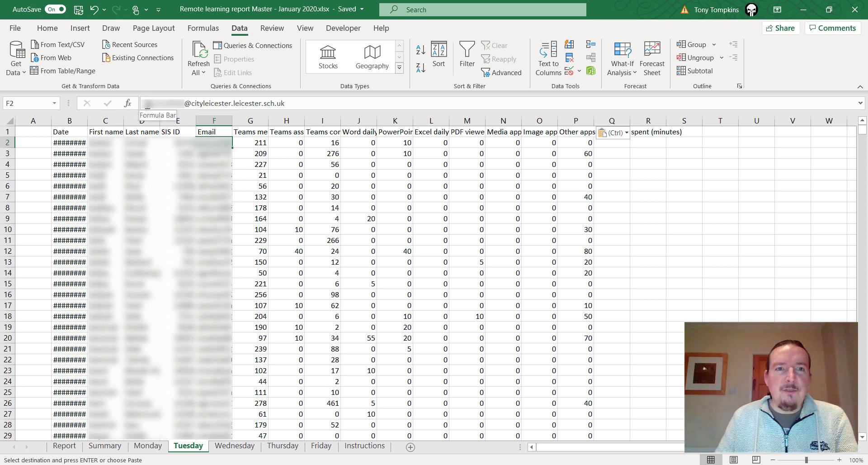
drag(147, 104, 181, 104)
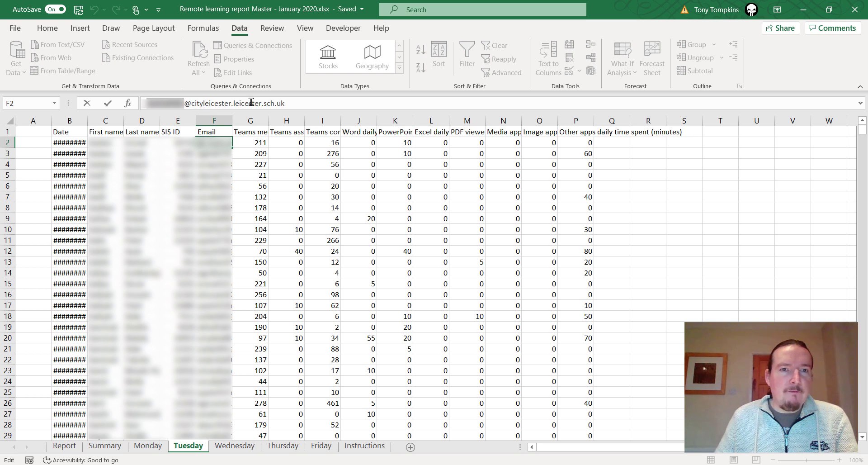
click(30, 145)
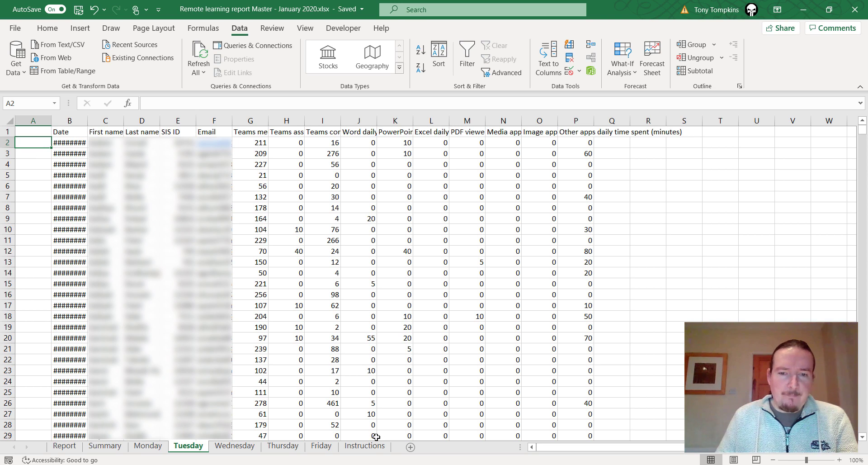
Step: Following the second instruction, sort columns B to P of the Tuesday sheet by SIS ID, smallest to largest, with headers
click(362, 452)
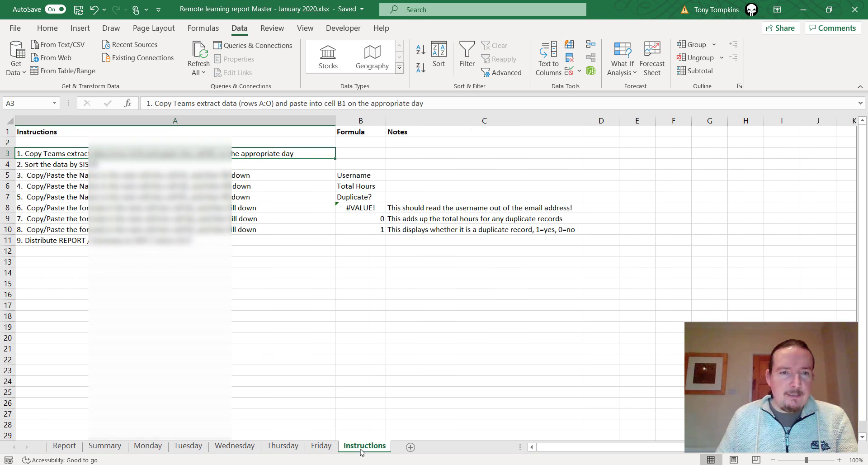
click(93, 166)
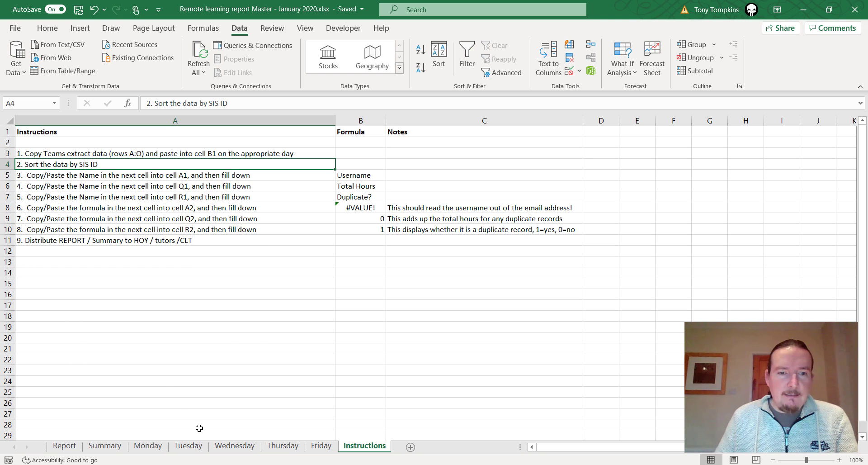
click(192, 446)
drag(69, 121, 587, 130)
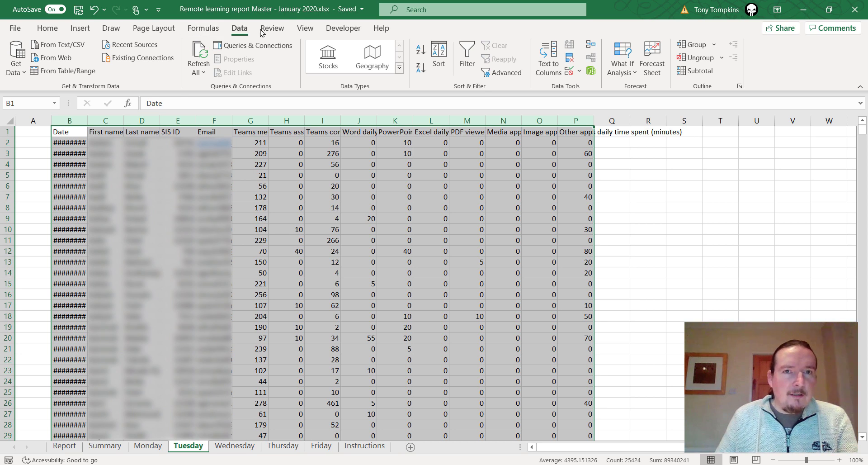
click(439, 54)
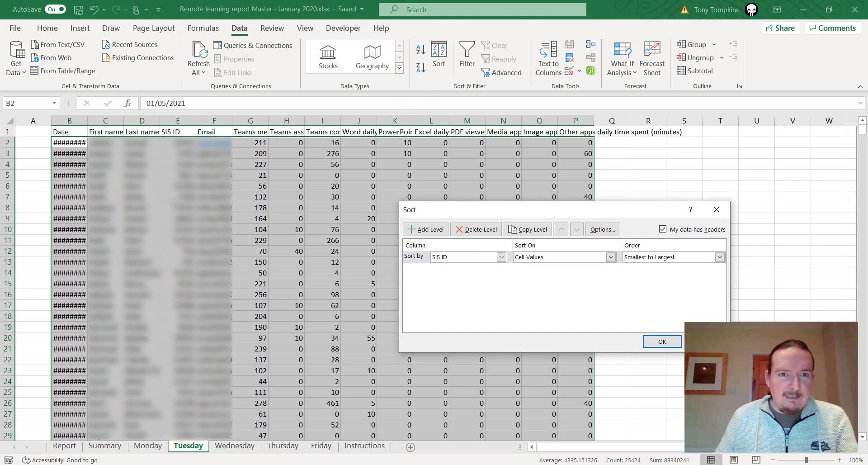
click(665, 343)
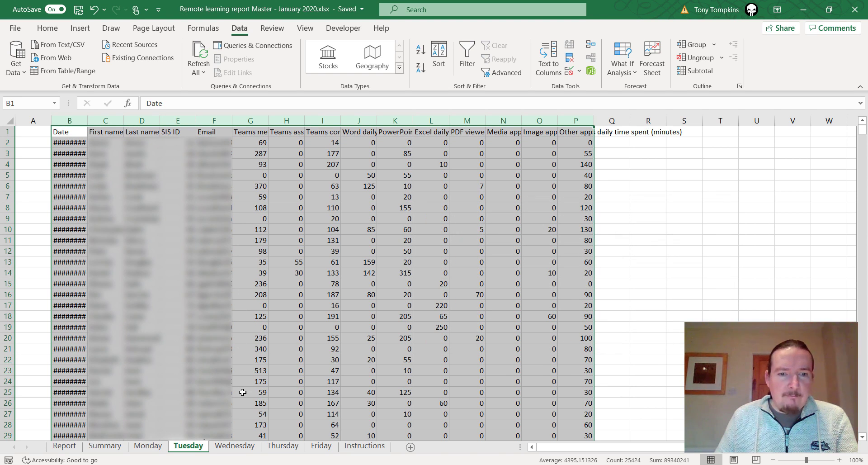
Step: Following the third instruction, copy the Username heading from cell B5 of the Instructions sheet into cell A1 of the Tuesday sheet
click(364, 446)
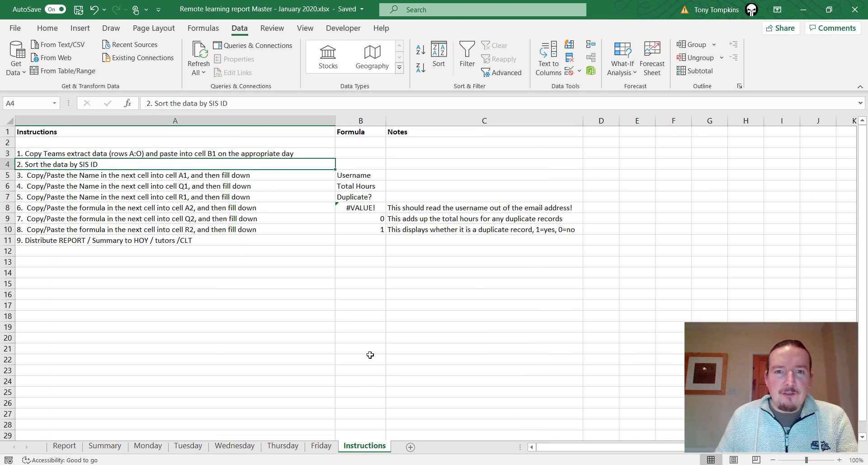
click(91, 178)
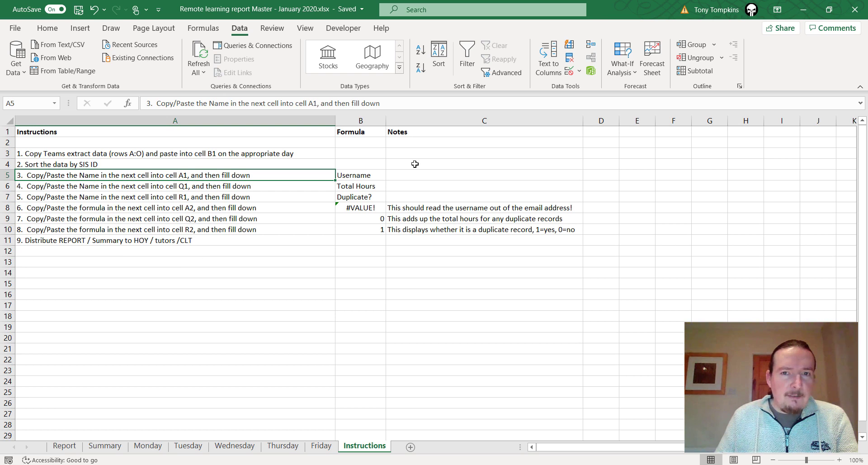
click(367, 175)
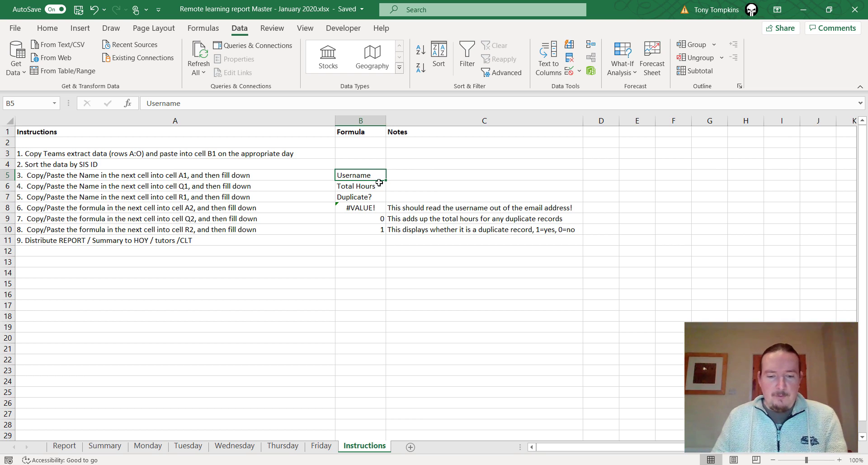
key(ctrl+c)
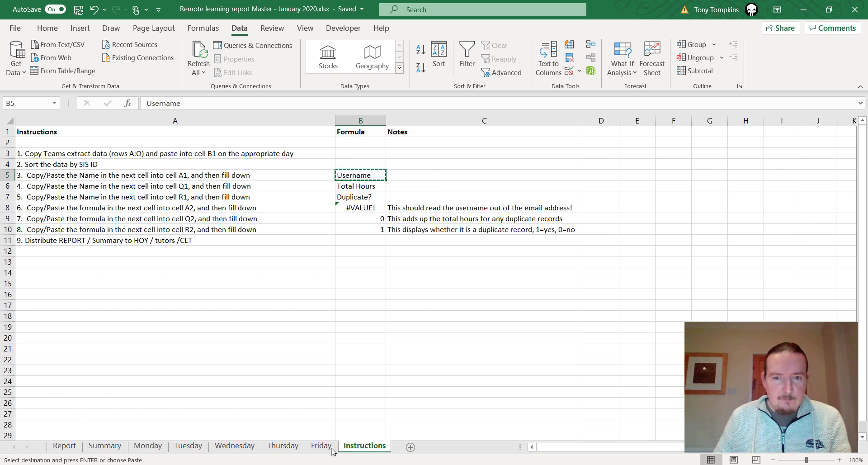
click(188, 446)
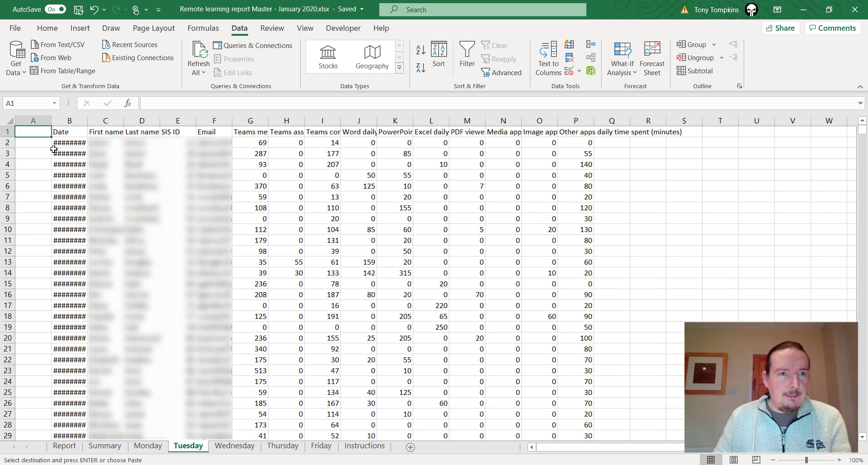
key(ctrl+v)
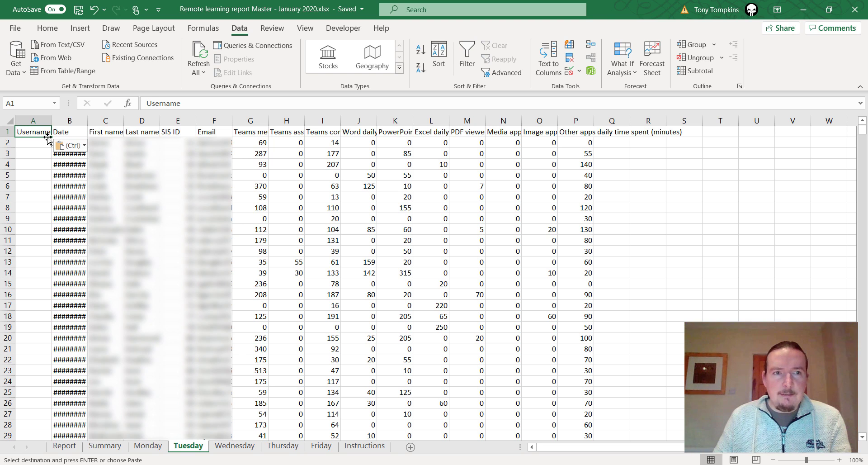
Step: Copy the Total Hours heading from cell B6 of the Instructions sheet into cell Q1 of the Tuesday sheet
click(359, 445)
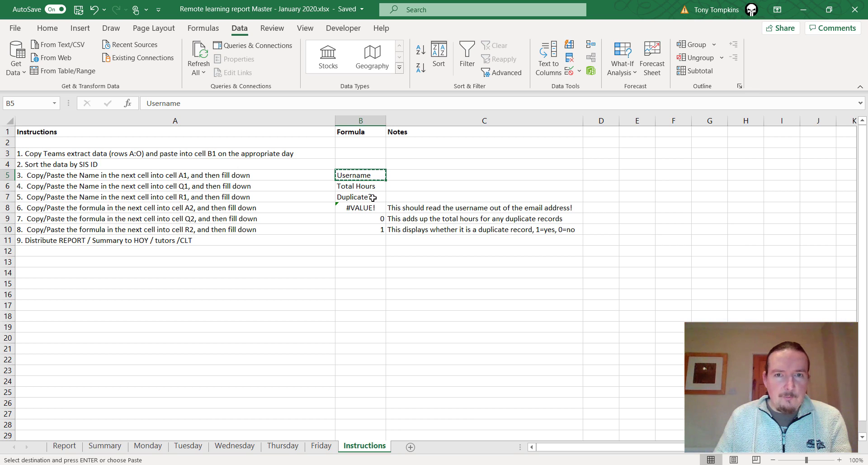
key(Down)
key(ctrl+c)
click(181, 446)
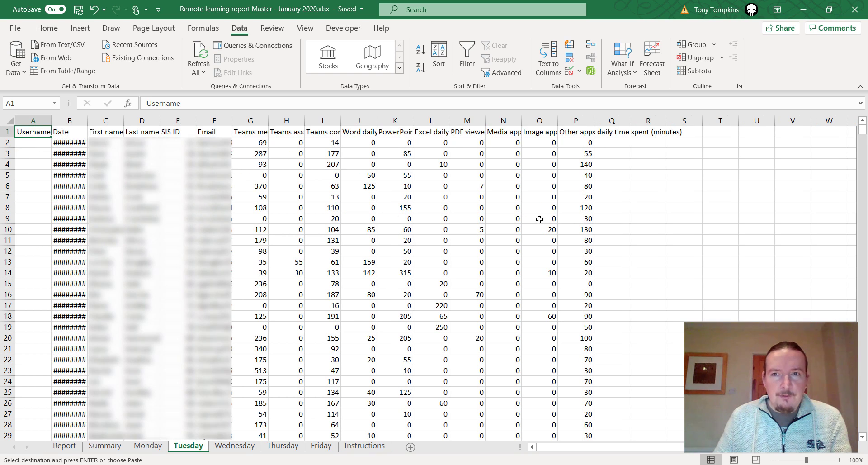
click(608, 134)
key(ctrl+v)
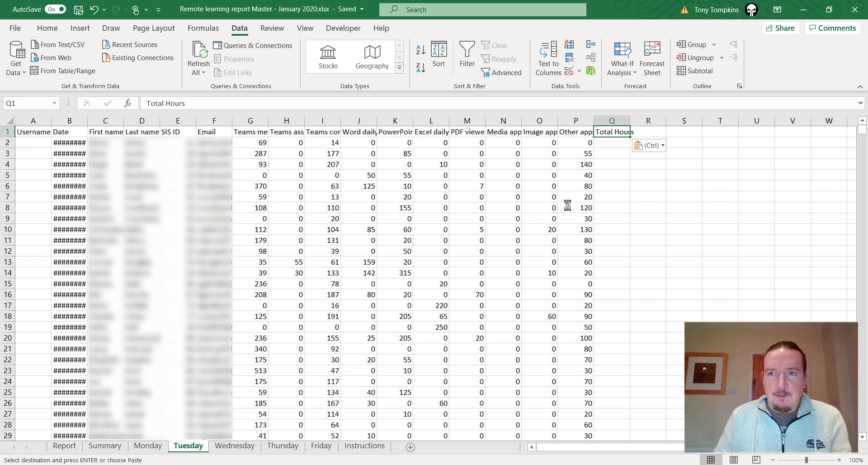
Step: Copy the Duplicate? heading from cell B7 of the Instructions sheet into cell R1 of the Tuesday sheet
click(362, 445)
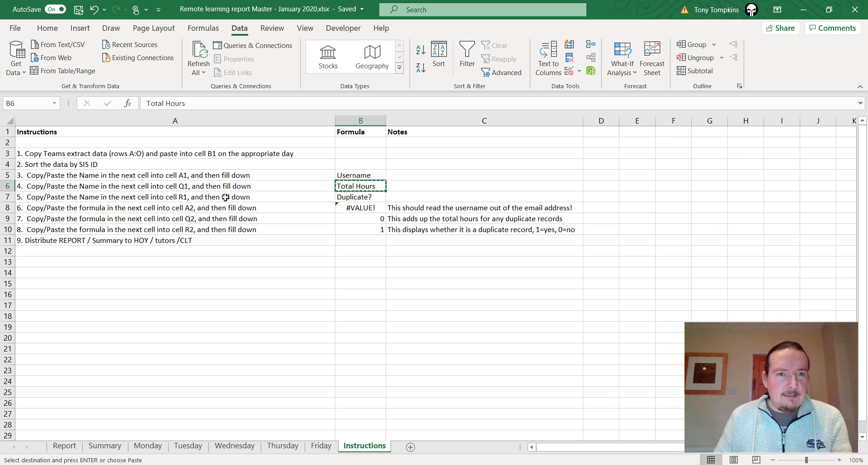
click(355, 198)
key(ctrl+c)
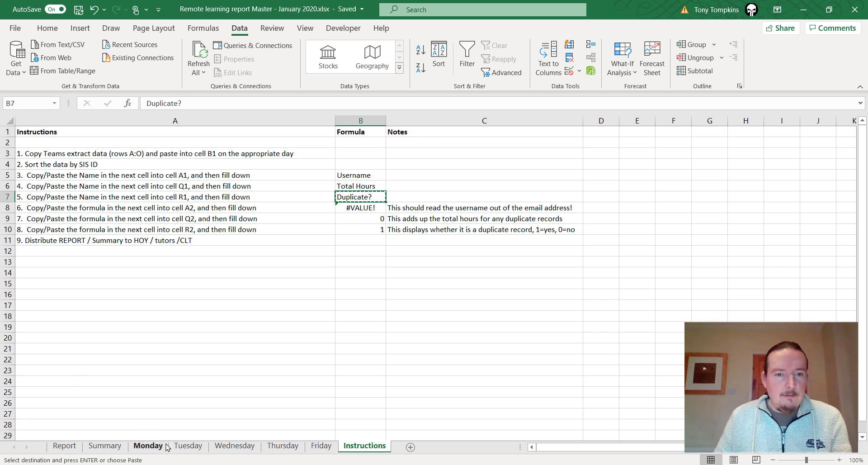
click(188, 446)
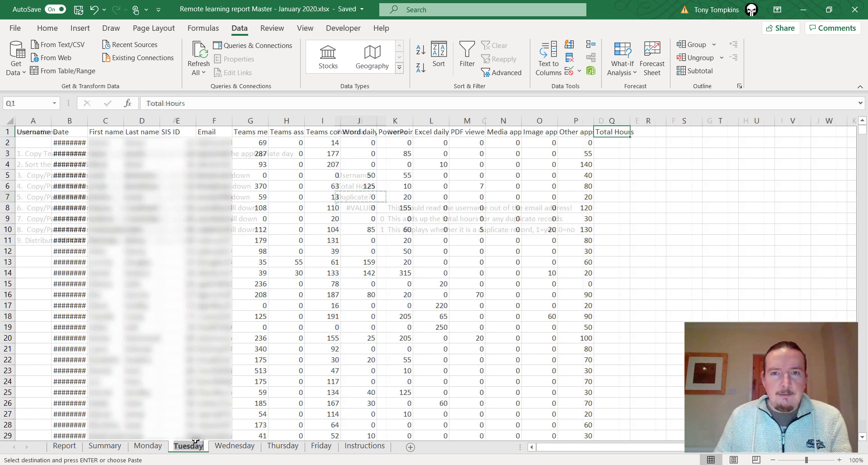
click(650, 132)
key(ctrl+v)
click(633, 195)
click(637, 219)
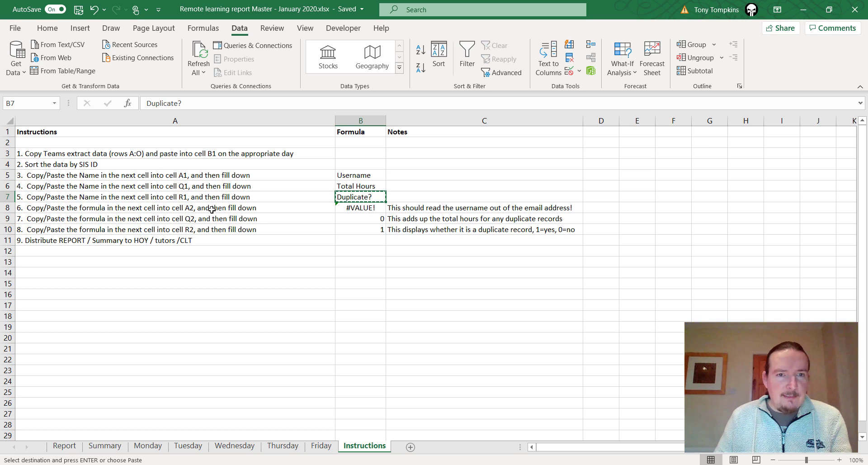
Step: Copy the username-extraction formula from Instructions cell B8 into cell A2 of the Tuesday sheet and fill it down the column
click(362, 207)
key(ctrl+c)
click(174, 447)
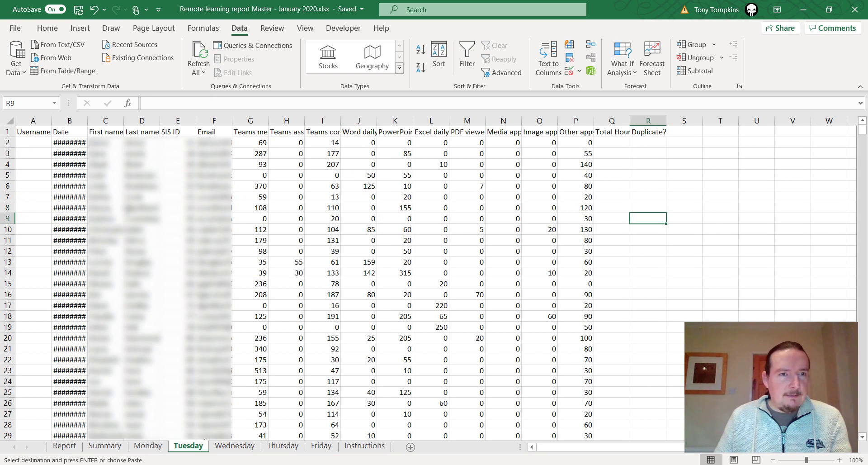
click(27, 142)
key(ctrl+v)
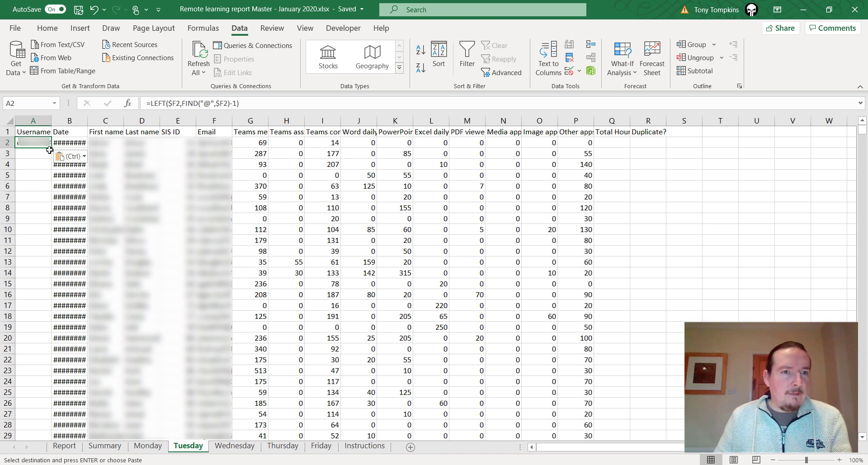
double_click(50, 148)
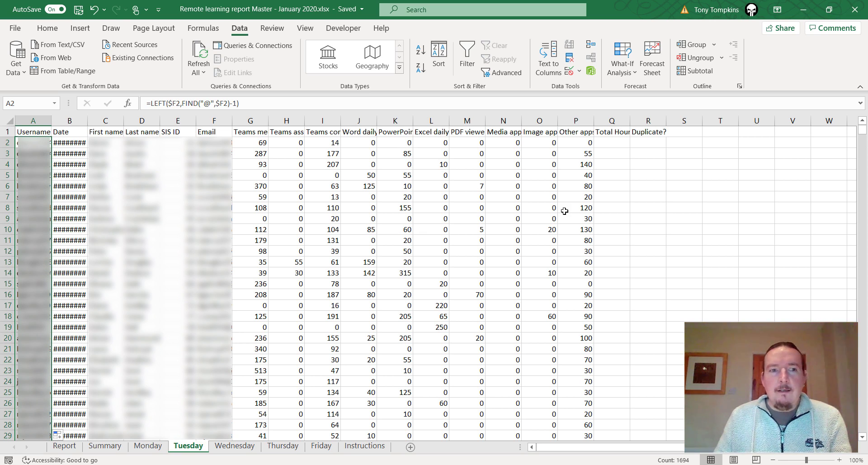
Step: Copy the total hours formula from Instructions cell B9 into cell Q2 of the Tuesday sheet and fill it down the column
click(365, 445)
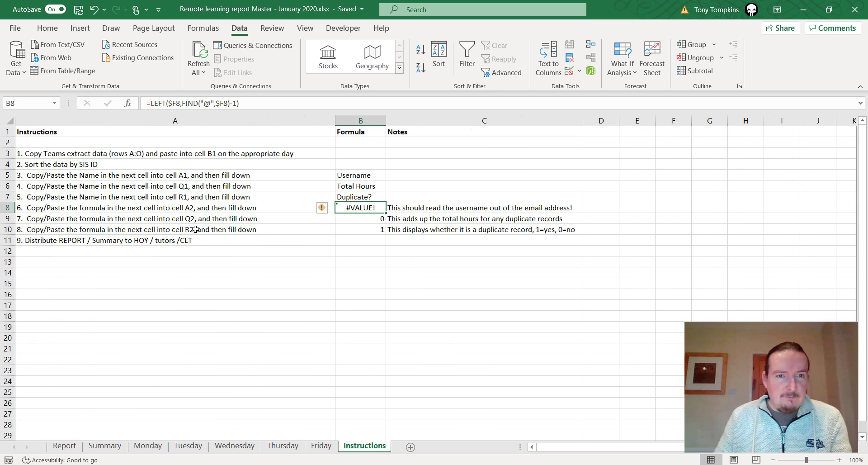
click(357, 220)
key(ctrl+c)
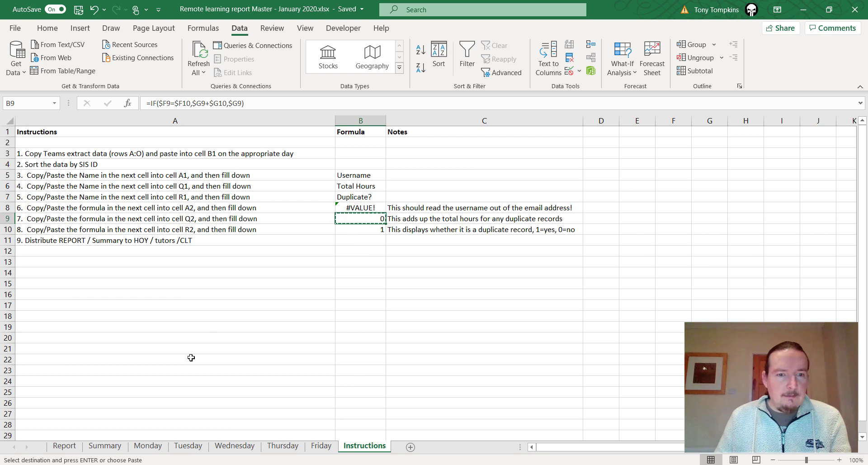
click(188, 445)
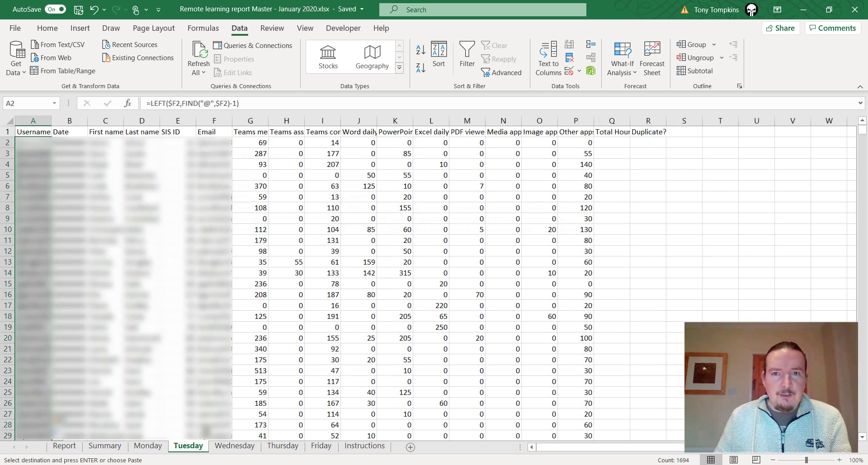
click(618, 144)
key(ctrl+v)
click(635, 157)
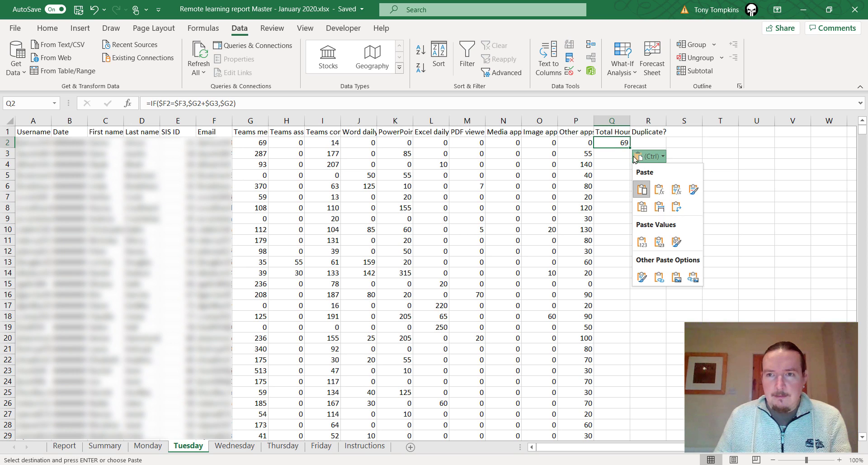
click(631, 150)
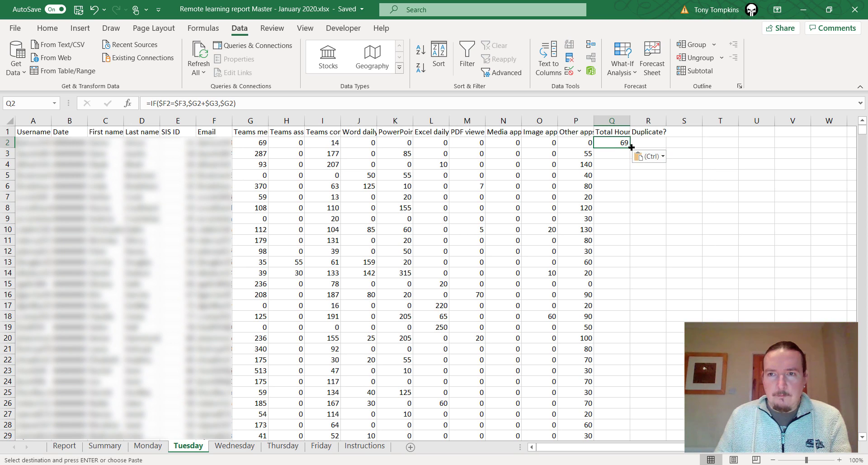
double_click(630, 147)
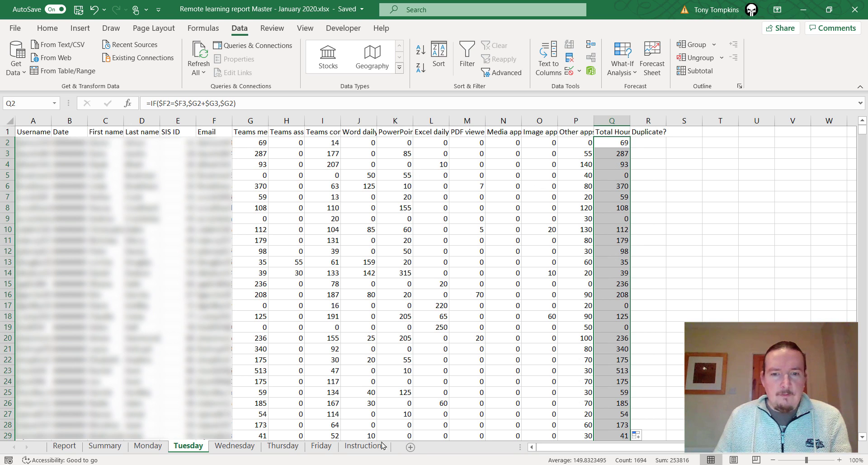
Step: Copy the duplicate-check formula from Instructions cell B10 into cell R2 of the Tuesday sheet and fill it down the column
click(365, 445)
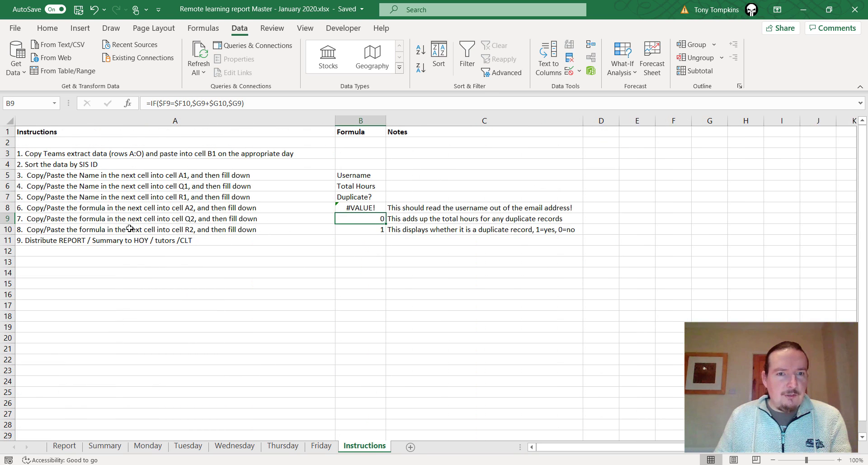
click(372, 225)
key(ctrl+c)
click(188, 446)
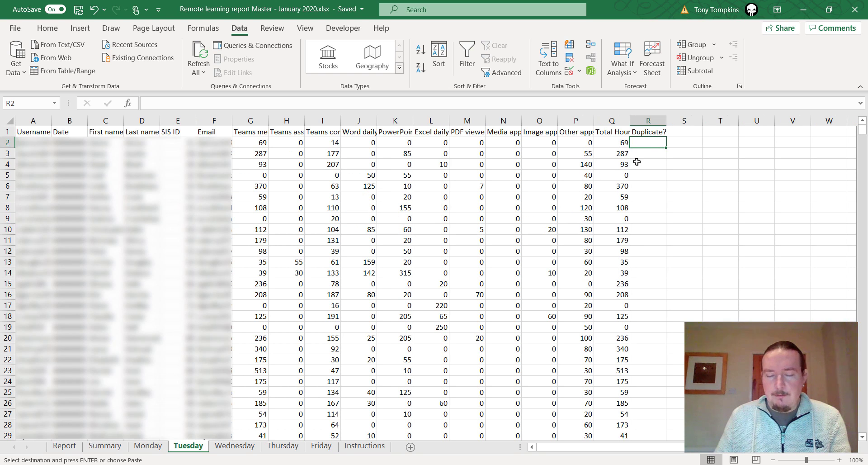
key(ctrl+v)
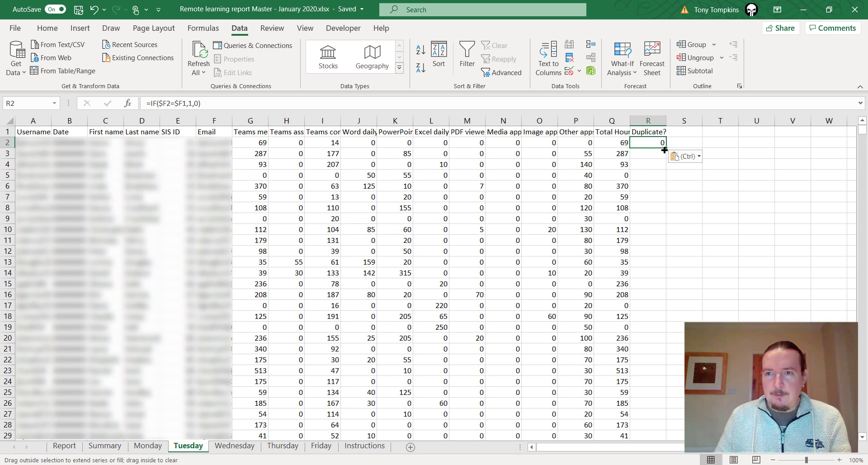
double_click(665, 148)
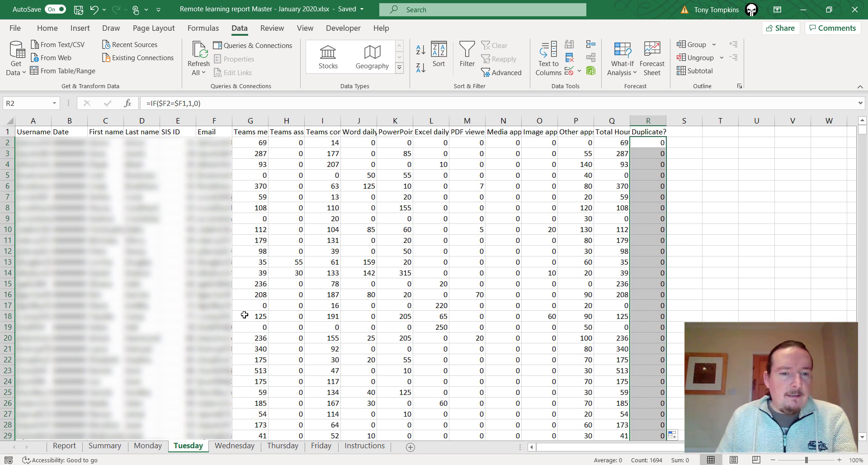
Step: Examine the Tuesday minutes, total, percentage and days present per student, starting from the first rows of the Report sheet
click(63, 446)
scroll(171, 363, up, 4)
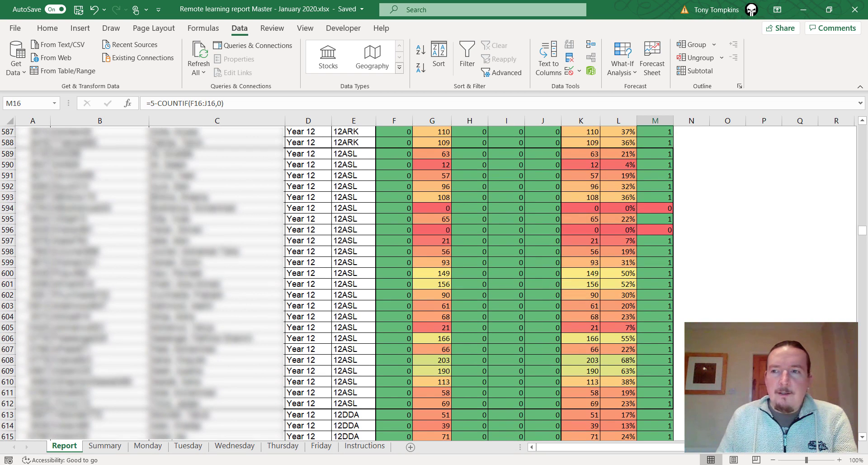
drag(863, 234, 861, 128)
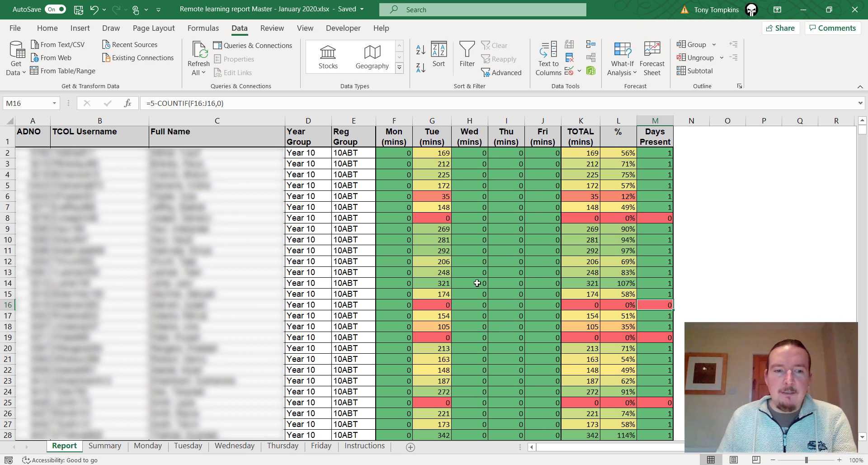
Step: Compare the Year 11, Year 7 and Year 12 to 13 rows on the Summary sheet
click(105, 446)
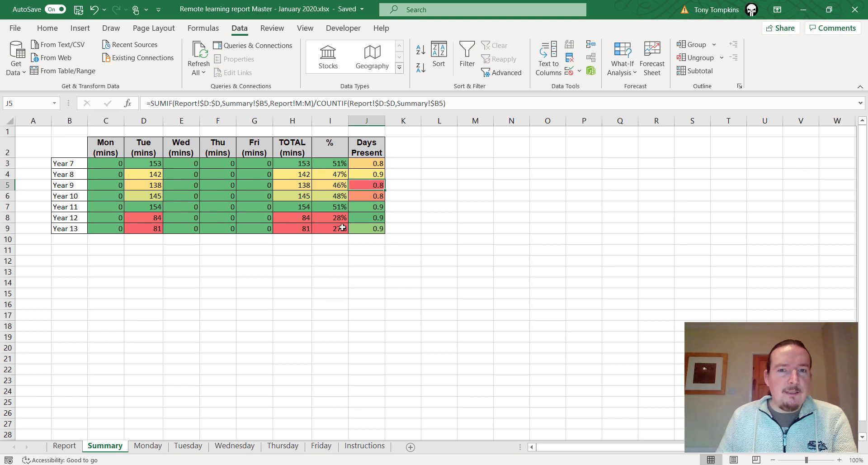
click(4, 206)
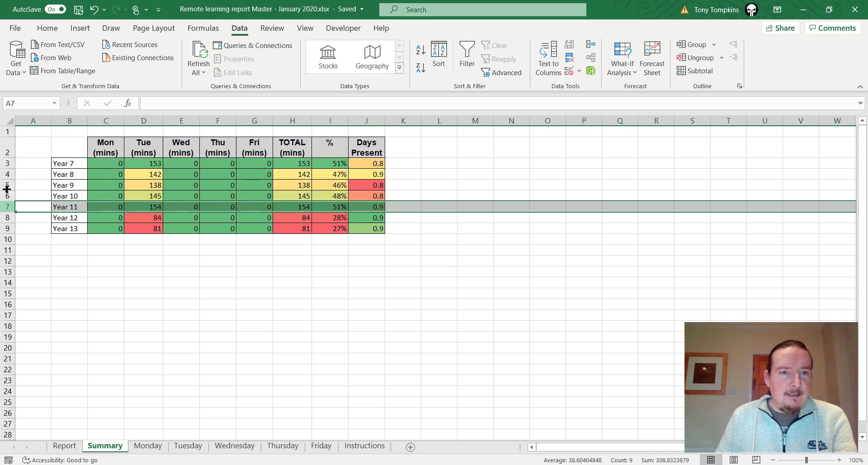
click(15, 164)
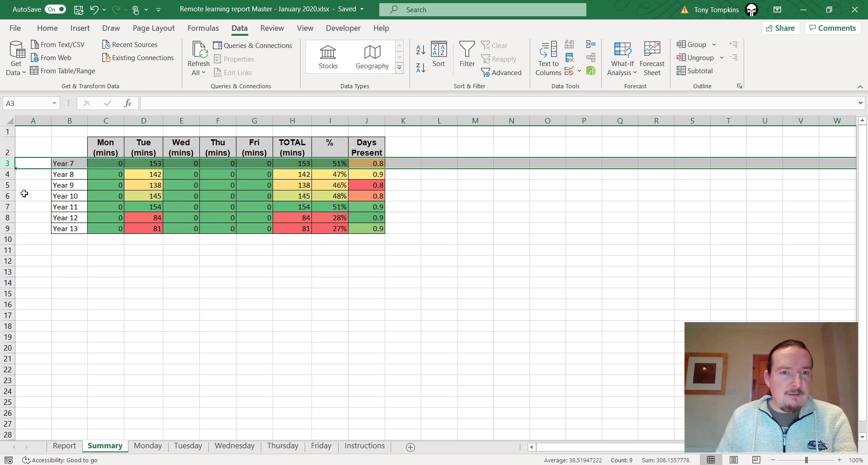
drag(5, 217, 7, 227)
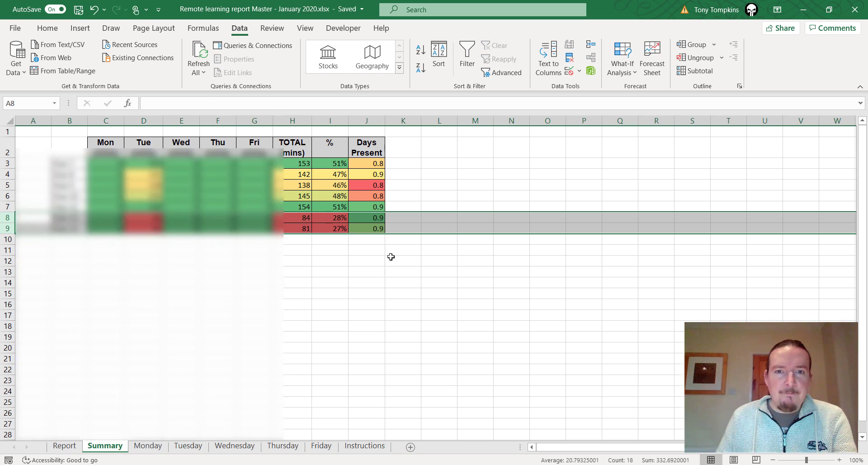
Step: Review the Year 10 registration groups on the Report sheet alongside the year-group figures on the Summary sheet
key(ctrl+Page_Up)
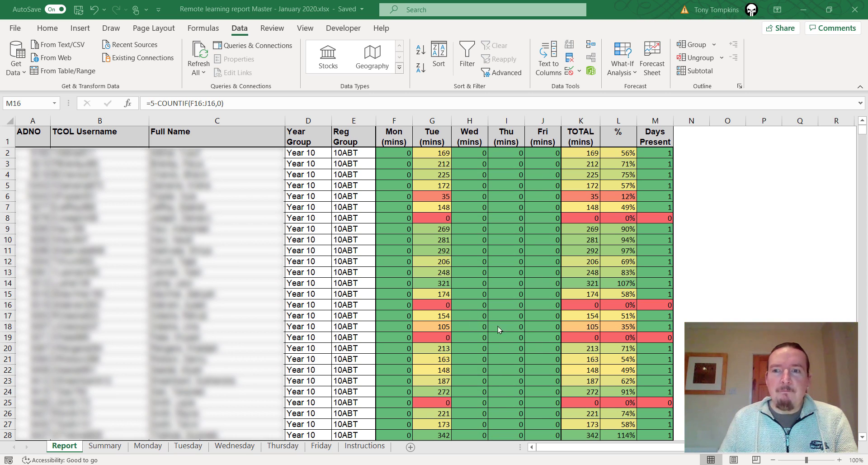
scroll(501, 293, down, 10)
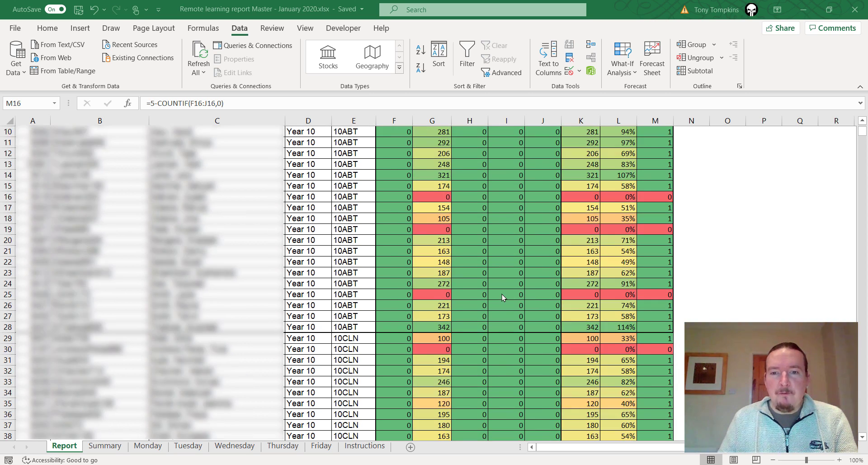
scroll(503, 297, down, 19)
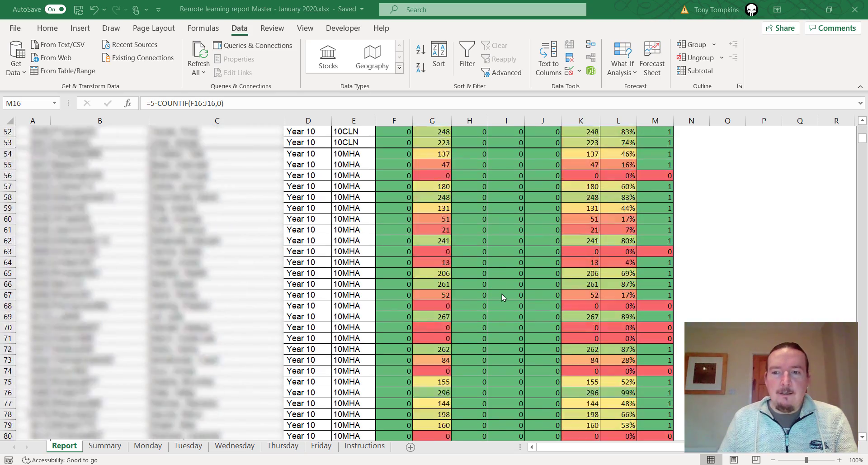
scroll(503, 297, down, 11)
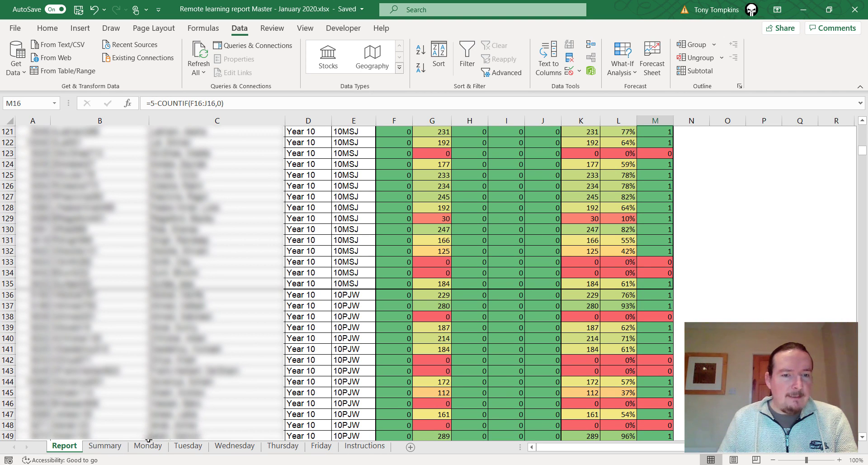
click(111, 446)
click(138, 309)
key(ctrl+Page_Up)
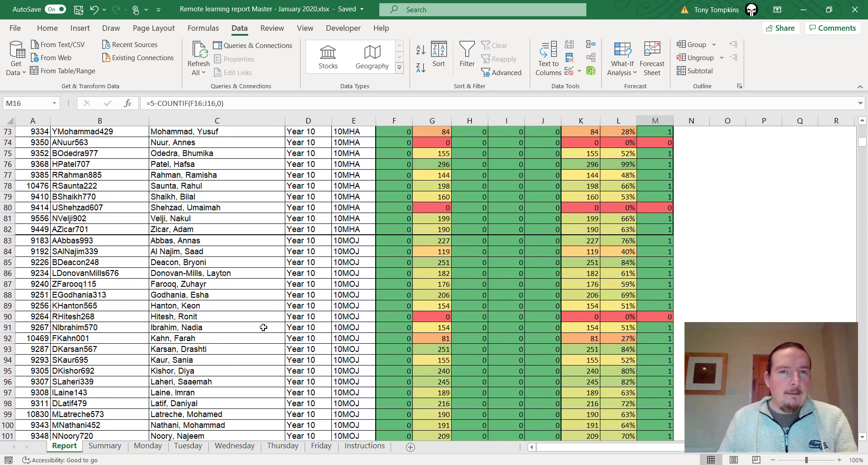